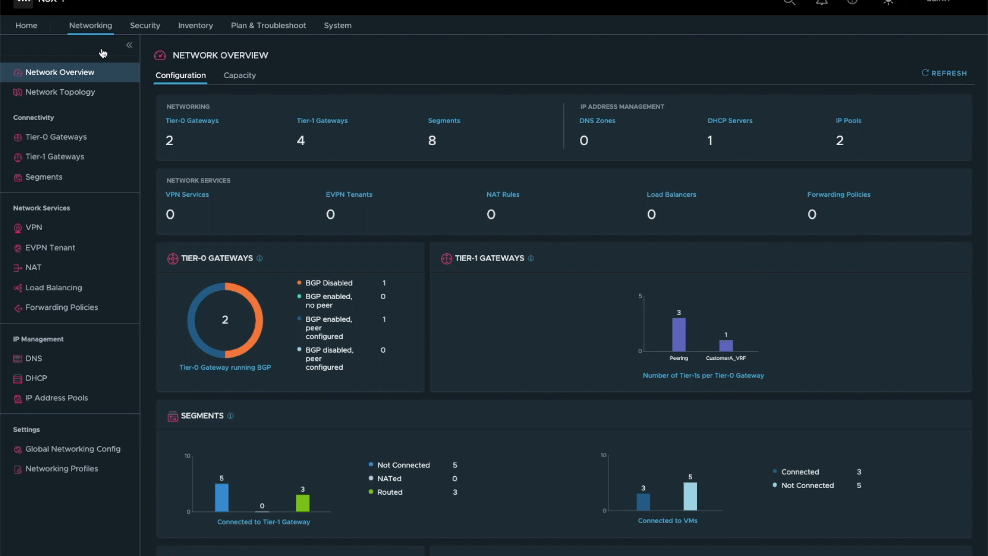
Step: Add and save segment VLAN-123 with VLAN ID 123 in transport zone VM_VLAN
{"action": "left_click", "coordinate": [54, 183]}
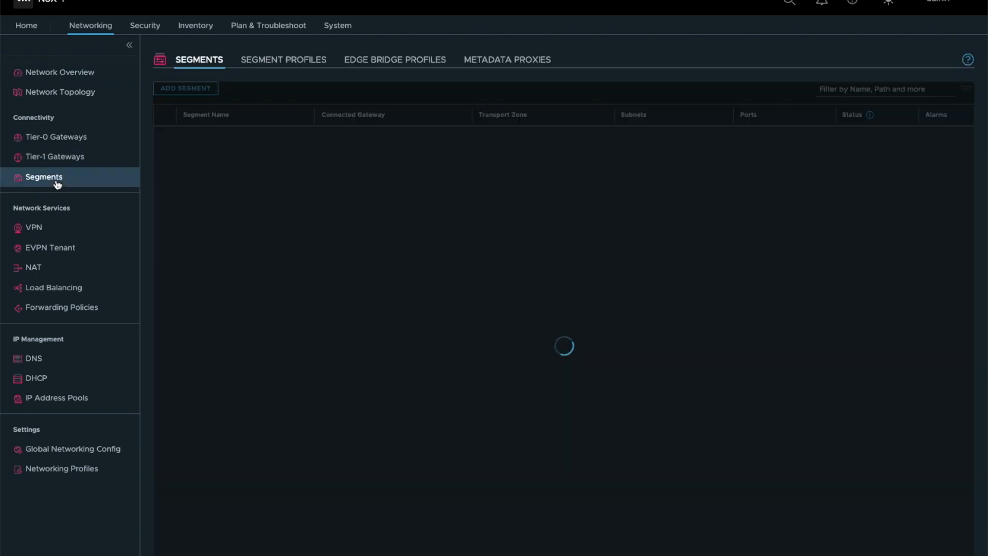
{"action": "left_click", "coordinate": [203, 90]}
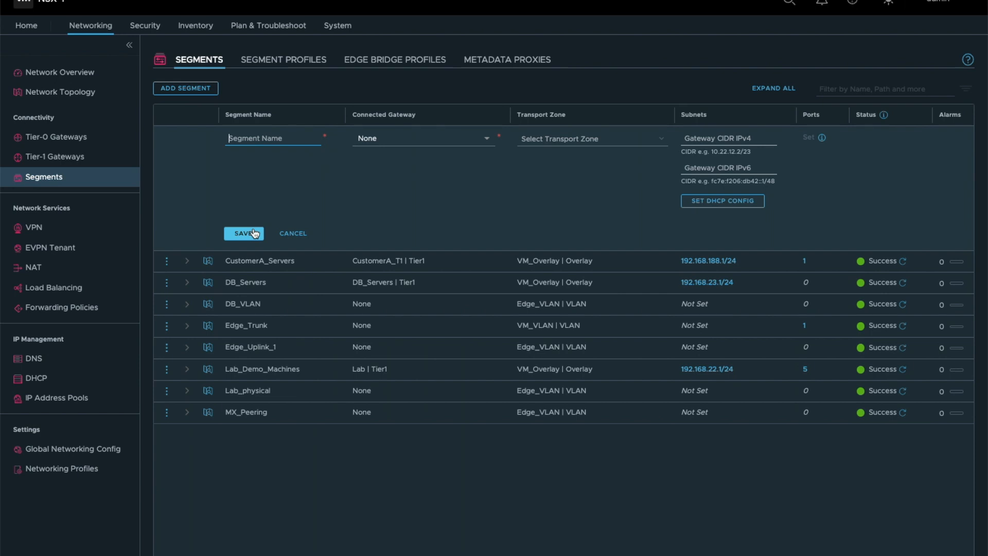
{"action": "type", "text": "VLAN-123"}
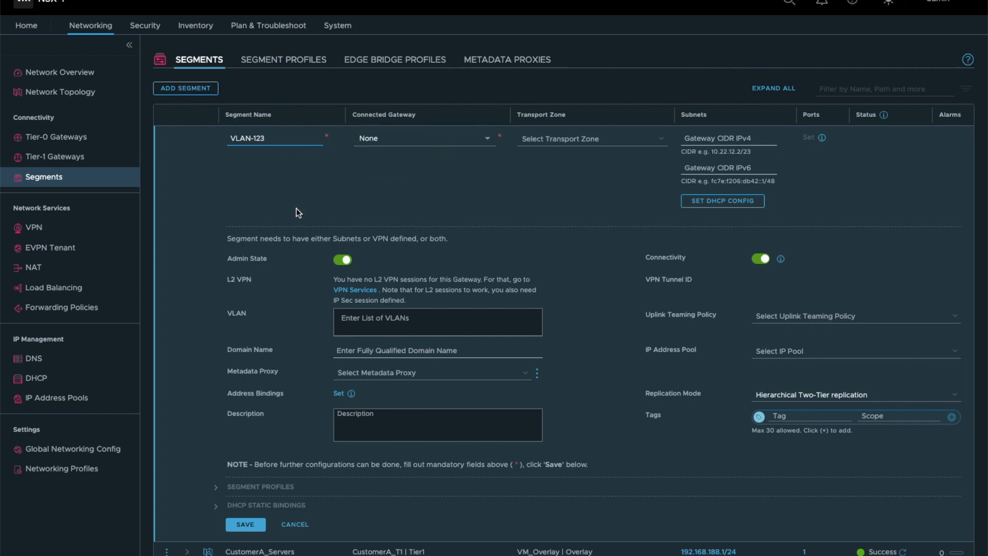
{"action": "left_click", "coordinate": [363, 322]}
{"action": "type", "text": "123"}
{"action": "key", "text": "Return"}
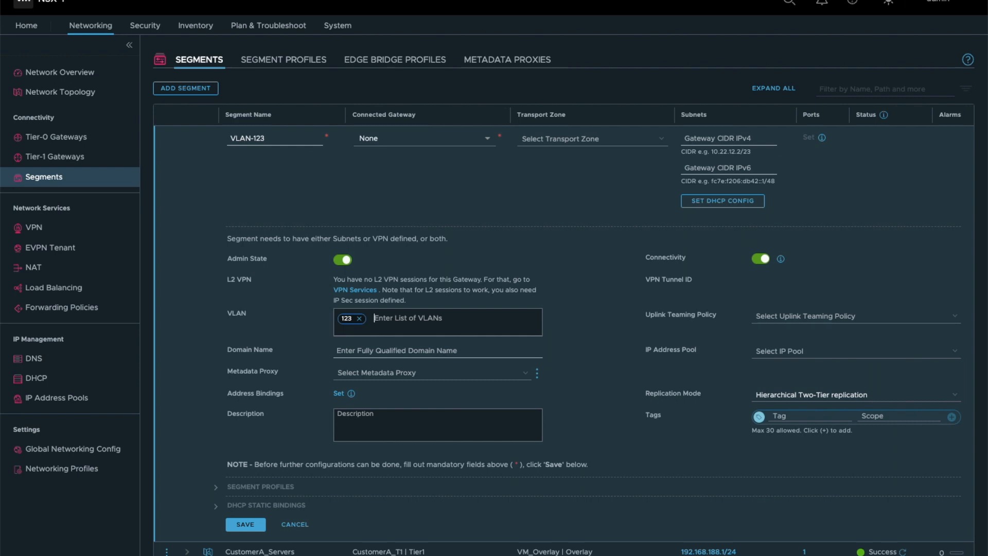
{"action": "left_click", "coordinate": [577, 142]}
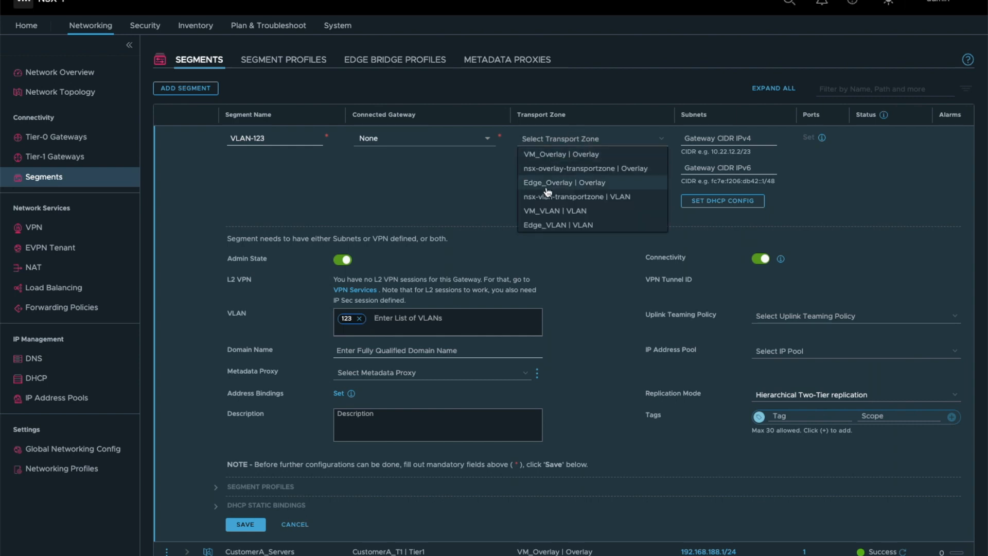
{"action": "left_click", "coordinate": [557, 211]}
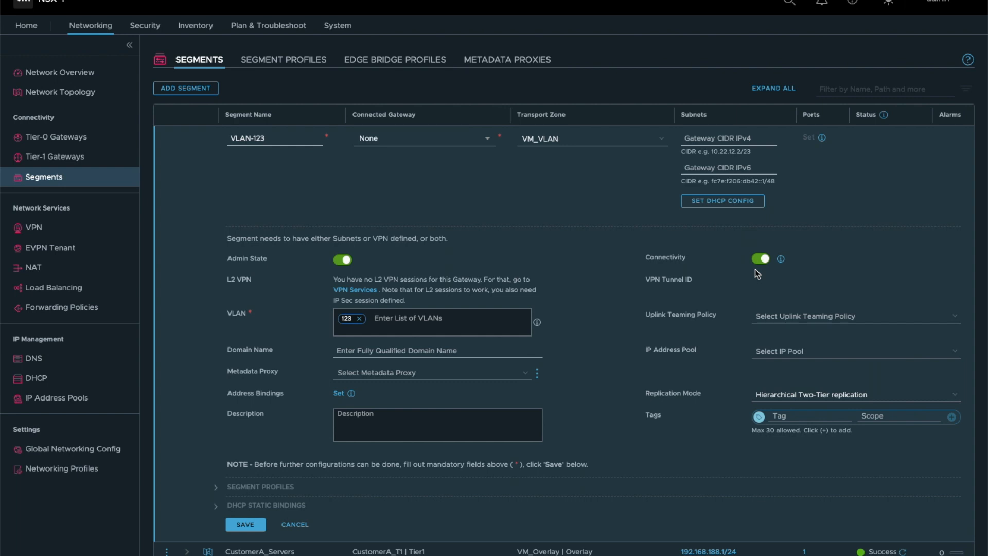
{"action": "left_click", "coordinate": [245, 524]}
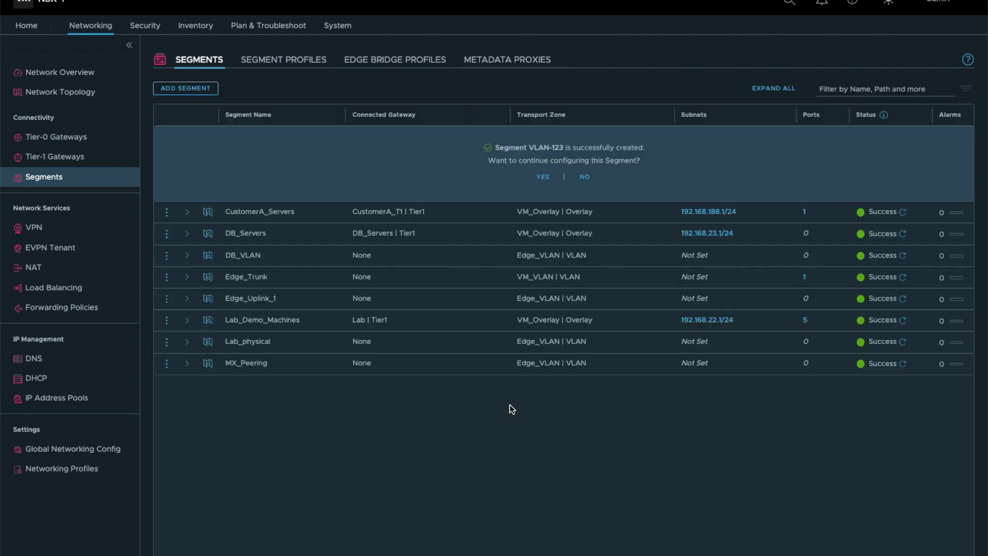
Step: Verify VLAN-123's properties show VLAN ID 123 in vSphere Networking, then view CustomerA_Servers
{"action": "left_click", "coordinate": [584, 177]}
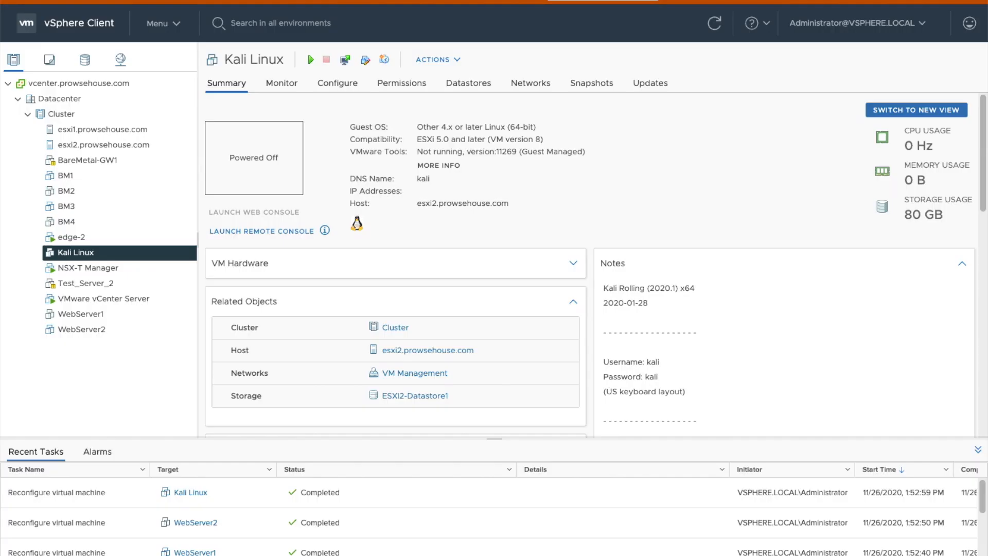
{"action": "left_click", "coordinate": [121, 61]}
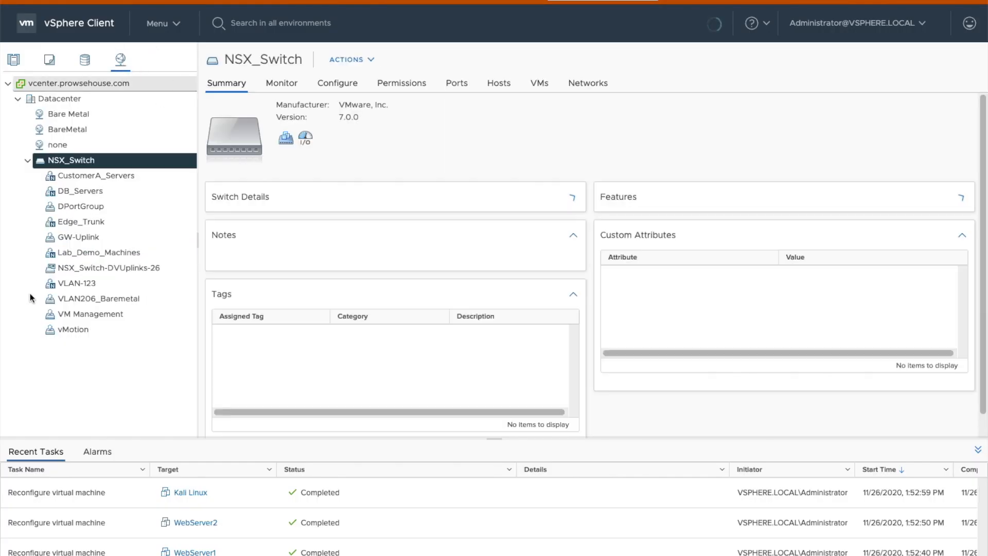
{"action": "left_click", "coordinate": [78, 283]}
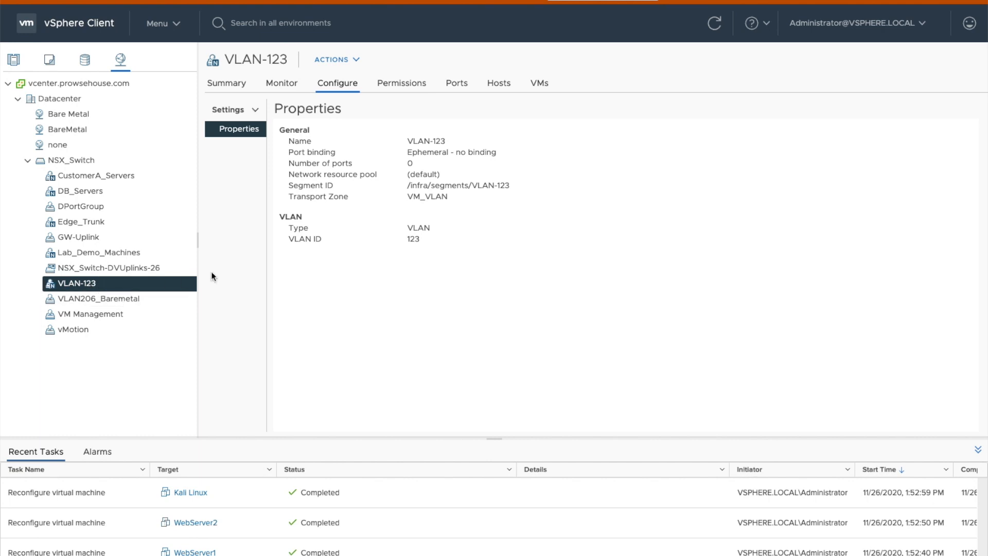
{"action": "double_click", "coordinate": [419, 228]}
{"action": "double_click", "coordinate": [413, 239]}
{"action": "left_click", "coordinate": [125, 175]}
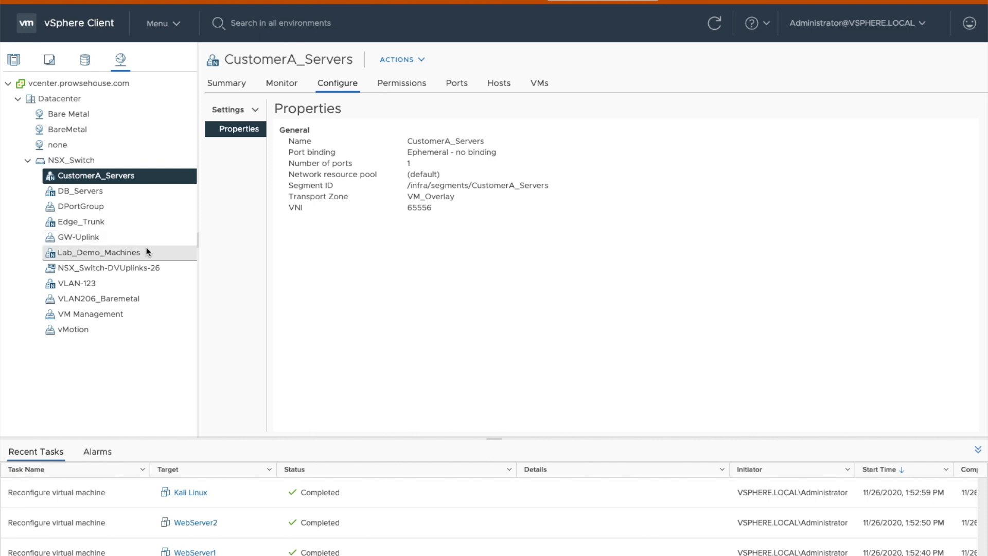
Step: Connect WebServer1's network adapter 1 to the VLAN-123 network
{"action": "left_click", "coordinate": [14, 59]}
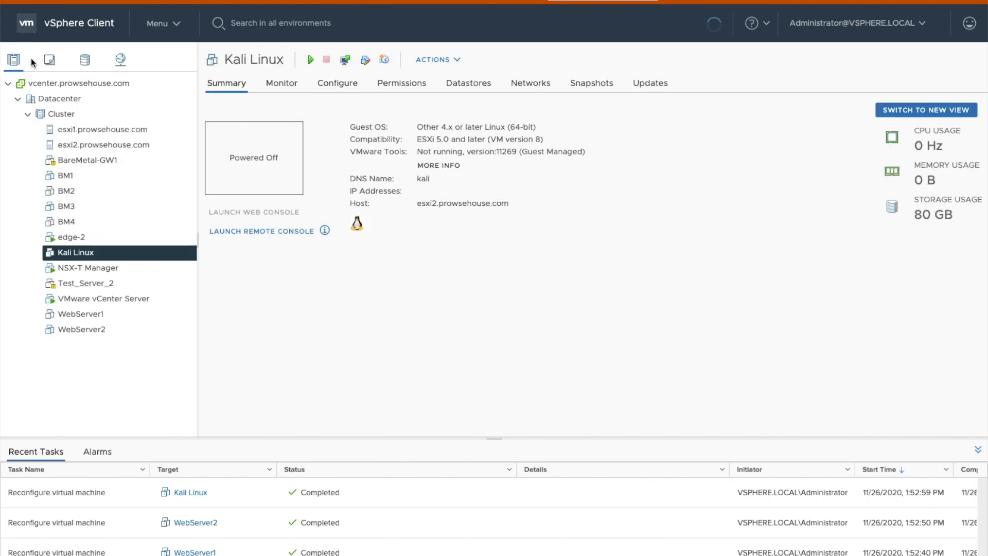
{"action": "left_click", "coordinate": [100, 313]}
{"action": "left_click", "coordinate": [383, 60]}
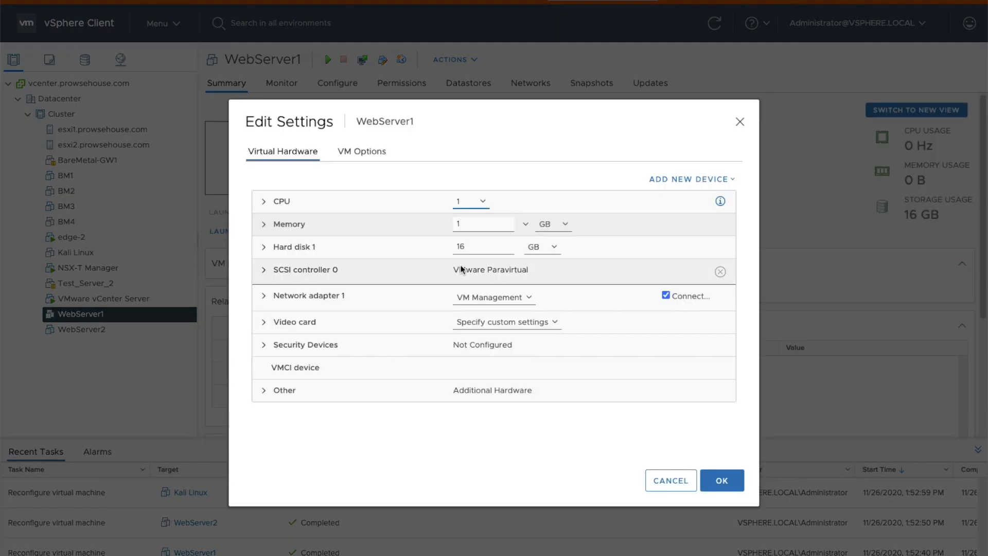
{"action": "left_click", "coordinate": [494, 296]}
{"action": "left_click", "coordinate": [484, 307]}
{"action": "scroll", "coordinate": [443, 330], "scroll_direction": "down", "scroll_amount": 3}
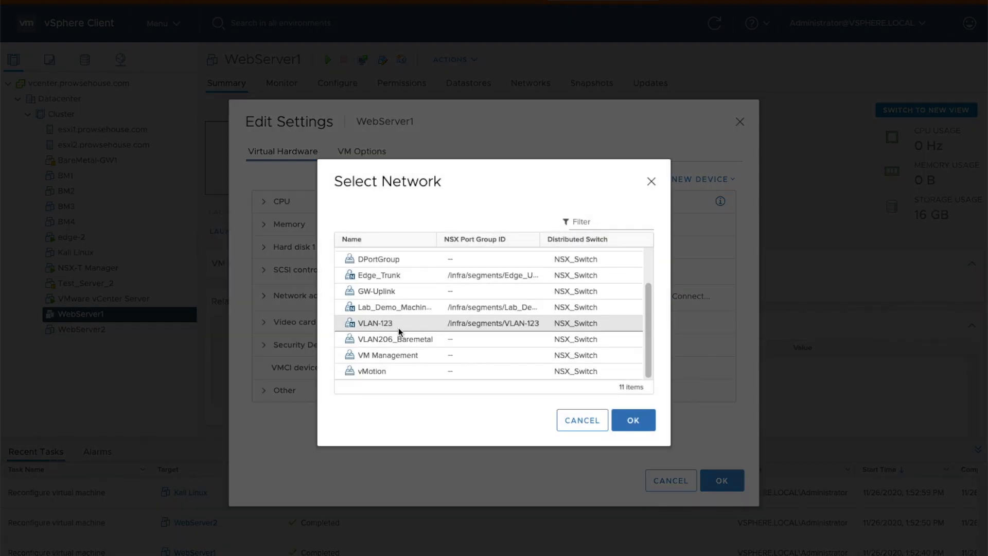
{"action": "left_click", "coordinate": [397, 322]}
{"action": "left_click", "coordinate": [633, 420]}
{"action": "left_click", "coordinate": [721, 480]}
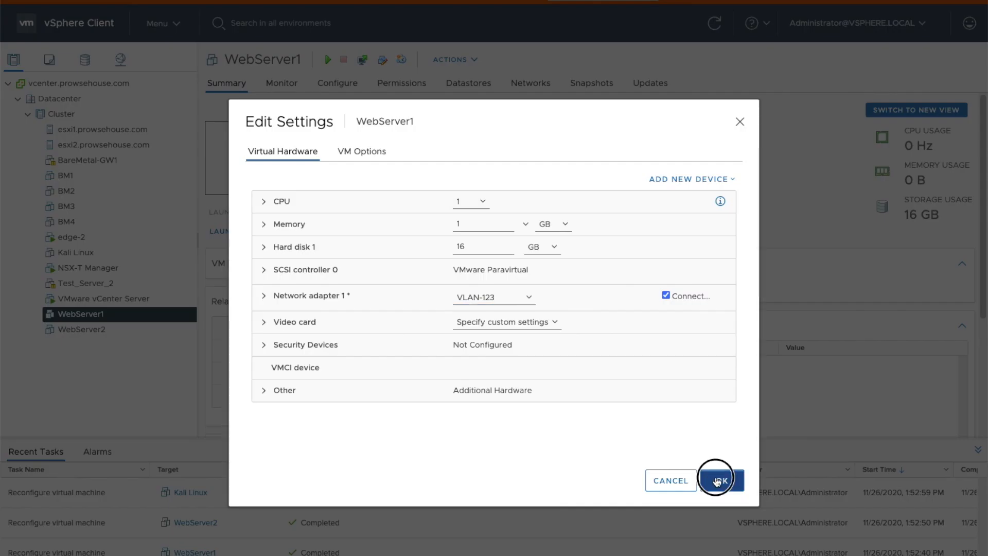
Step: Connect WebServer2's network adapter 1 to the VLAN-123 network
{"action": "left_click", "coordinate": [117, 327]}
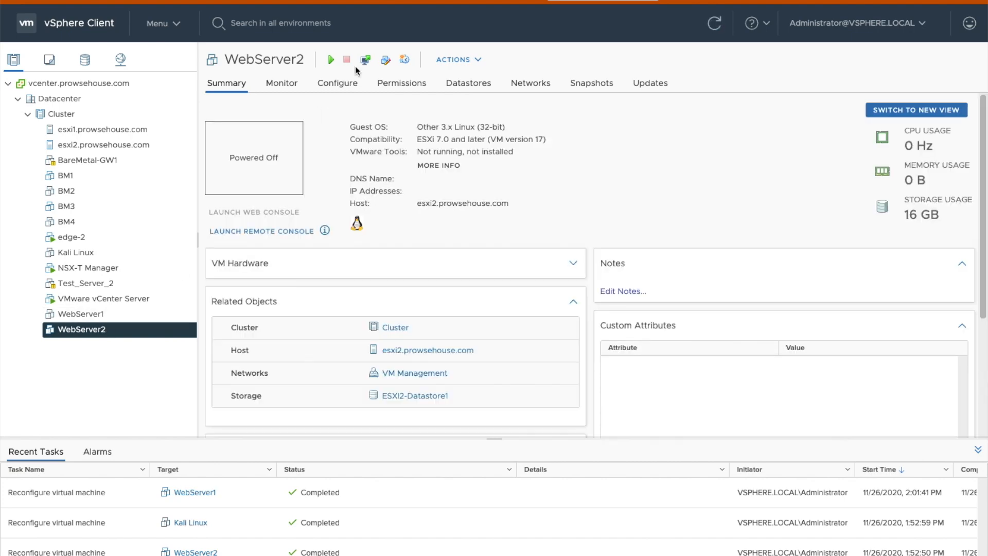
{"action": "left_click", "coordinate": [385, 59]}
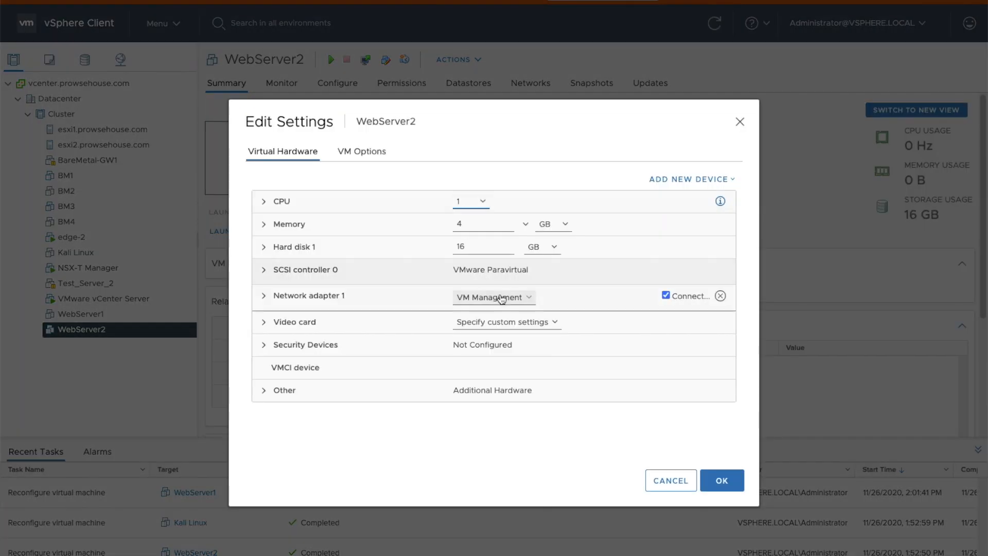
{"action": "left_click", "coordinate": [508, 297]}
{"action": "left_click", "coordinate": [525, 309]}
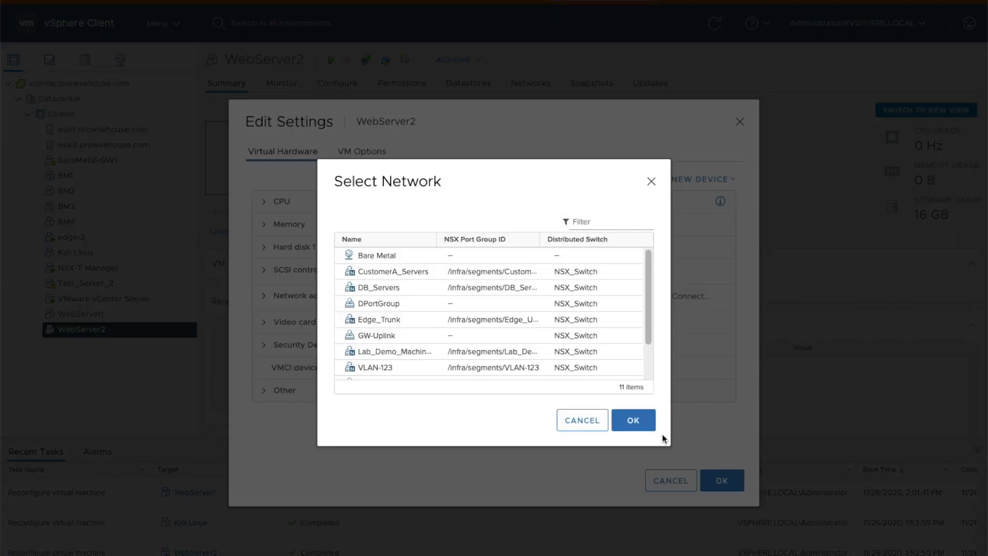
{"action": "scroll", "coordinate": [500, 338], "scroll_direction": "down", "scroll_amount": 2}
{"action": "left_click", "coordinate": [421, 324]}
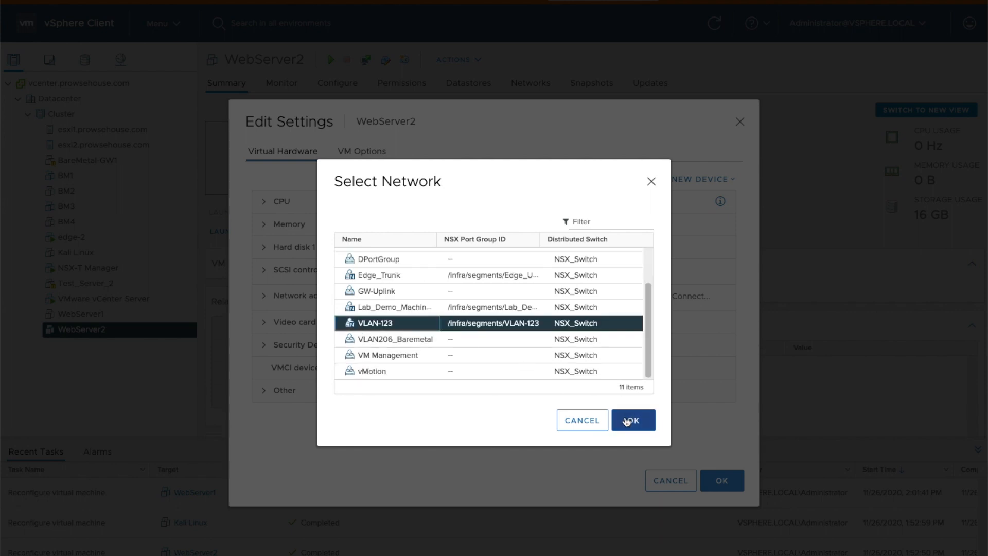
{"action": "left_click", "coordinate": [633, 419]}
{"action": "left_click", "coordinate": [722, 480]}
Step: Power on WebServer1 and WebServer2
{"action": "left_click", "coordinate": [110, 315]}
{"action": "left_click", "coordinate": [329, 60]}
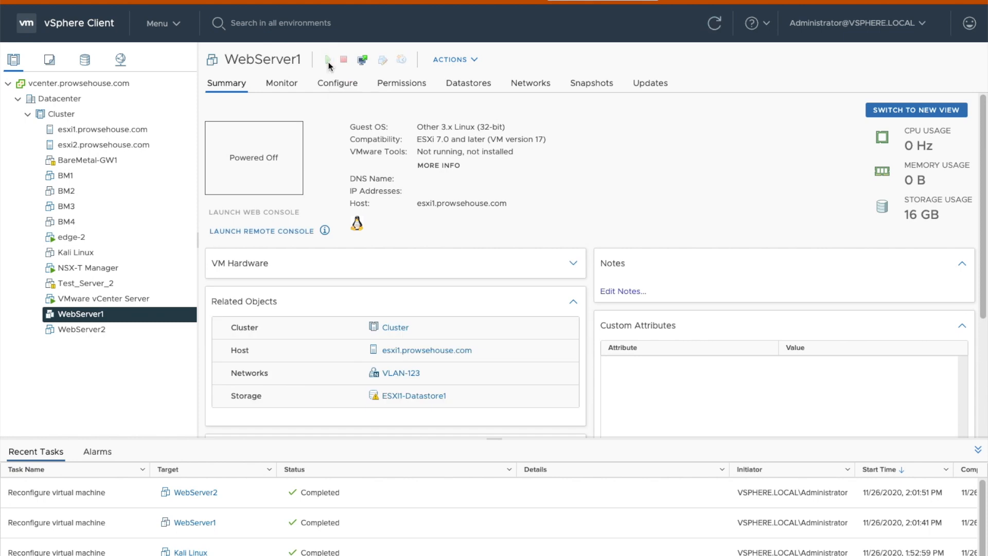
{"action": "left_click", "coordinate": [134, 328]}
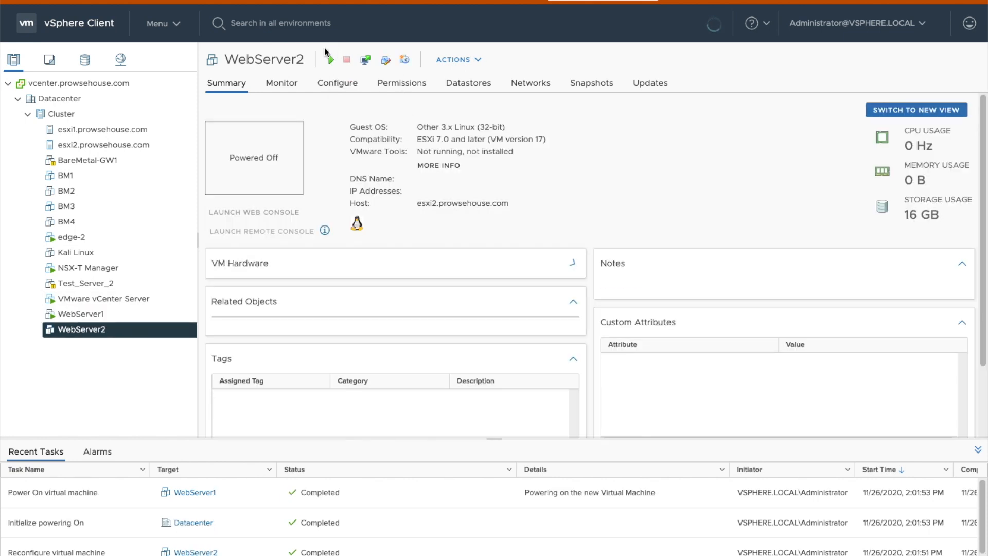
{"action": "left_click", "coordinate": [331, 60]}
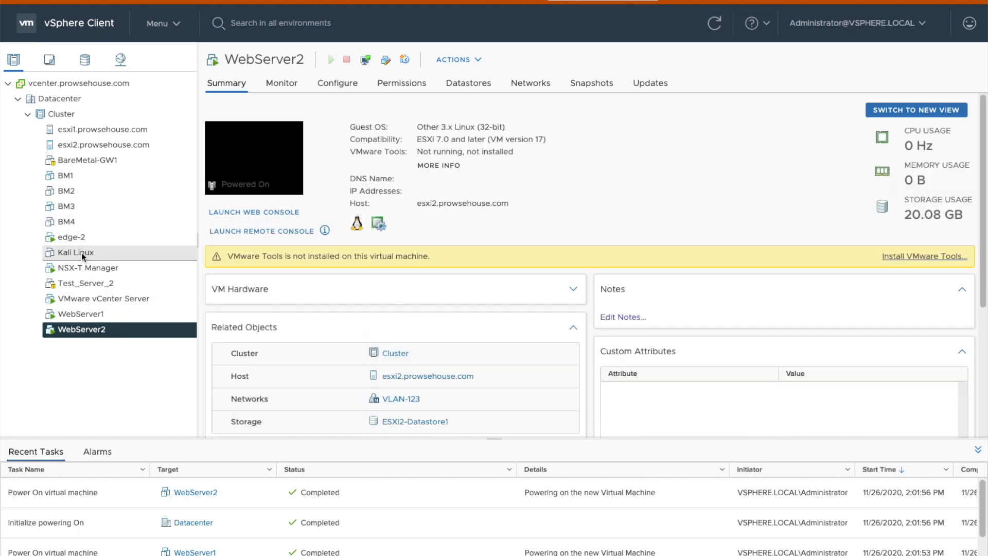
Step: Connect Kali Linux's adapter to VLAN-123 and power the VM on
{"action": "left_click", "coordinate": [78, 253]}
{"action": "left_click", "coordinate": [366, 60]}
{"action": "left_click", "coordinate": [502, 297]}
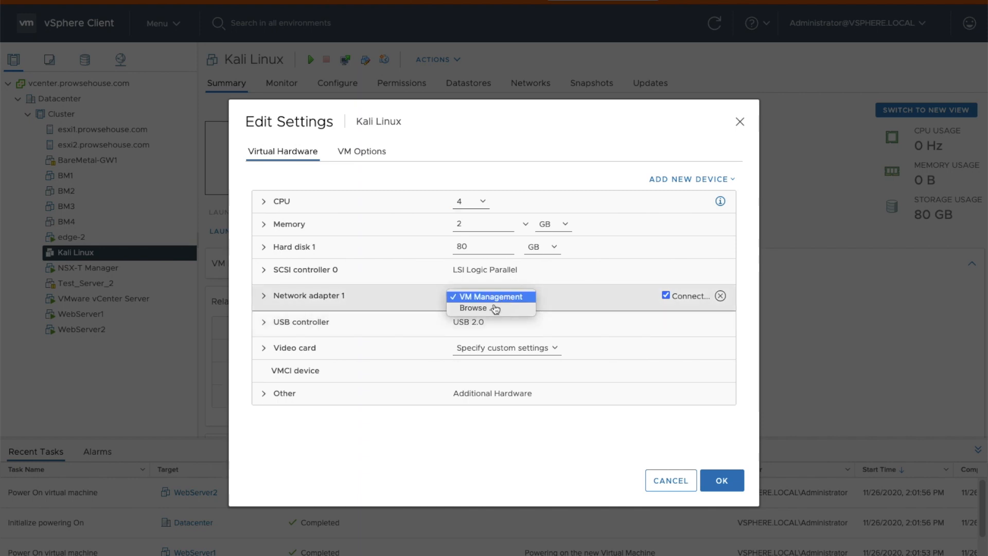
{"action": "left_click", "coordinate": [496, 309]}
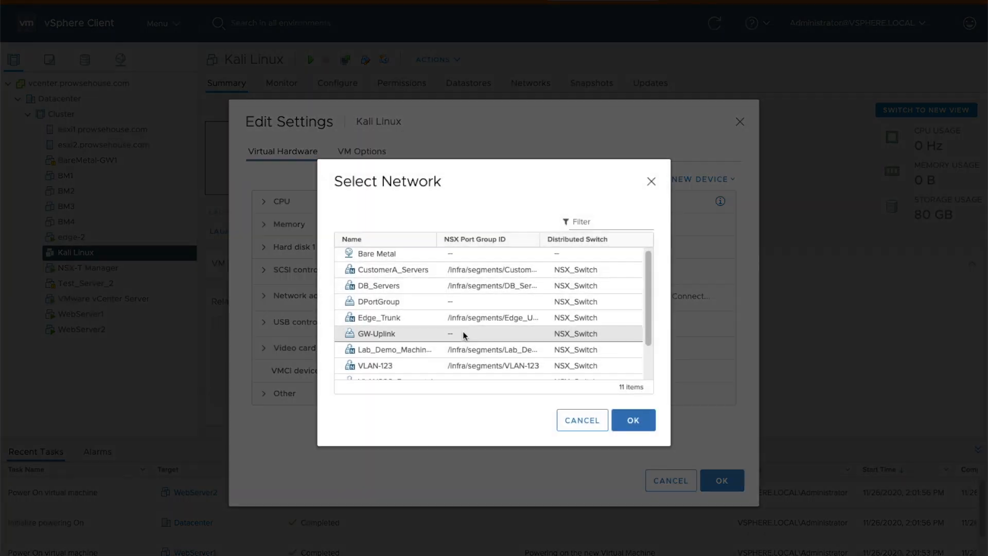
{"action": "scroll", "coordinate": [432, 329], "scroll_direction": "down", "scroll_amount": 3}
{"action": "left_click", "coordinate": [396, 324]}
{"action": "left_click", "coordinate": [631, 420]}
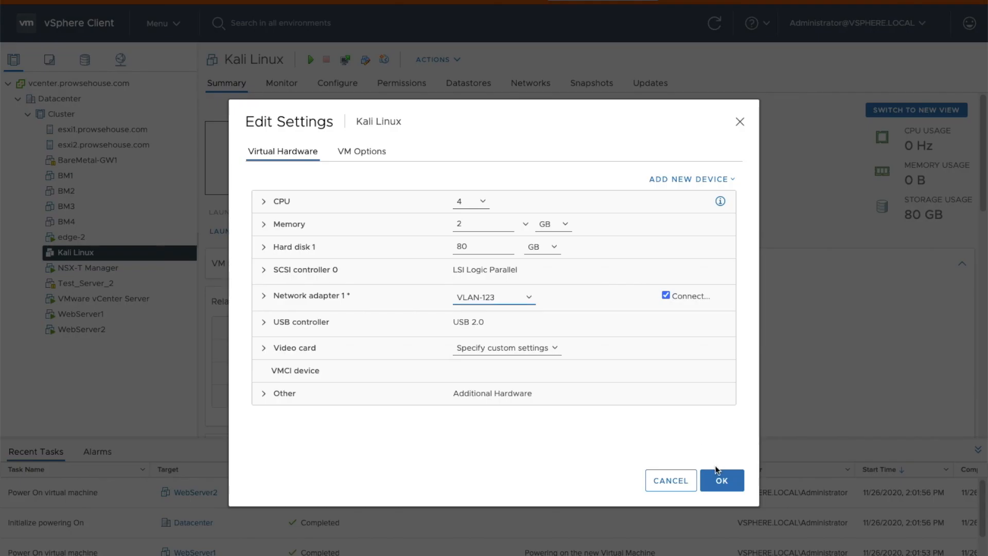
{"action": "left_click", "coordinate": [721, 480]}
{"action": "left_click", "coordinate": [312, 61]}
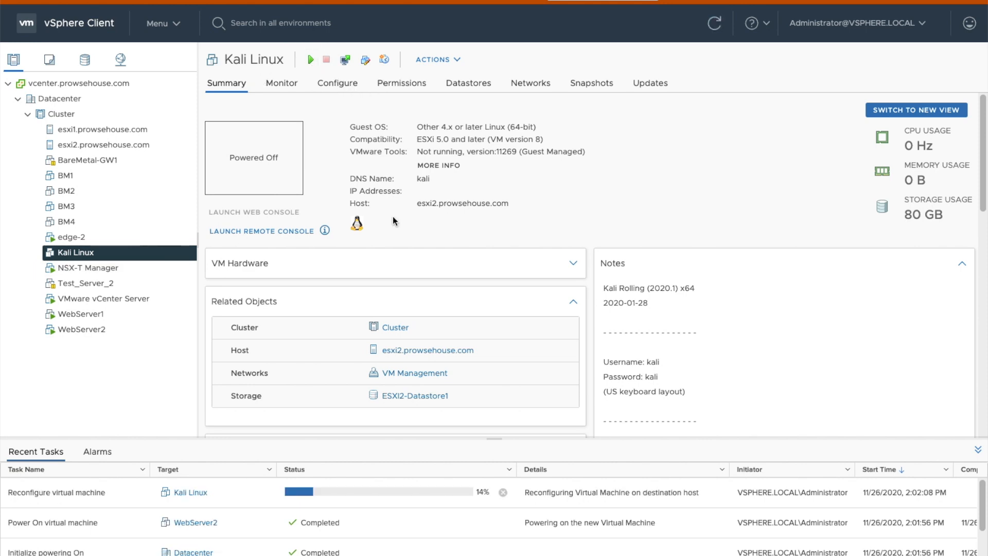
{"action": "left_click", "coordinate": [97, 316]}
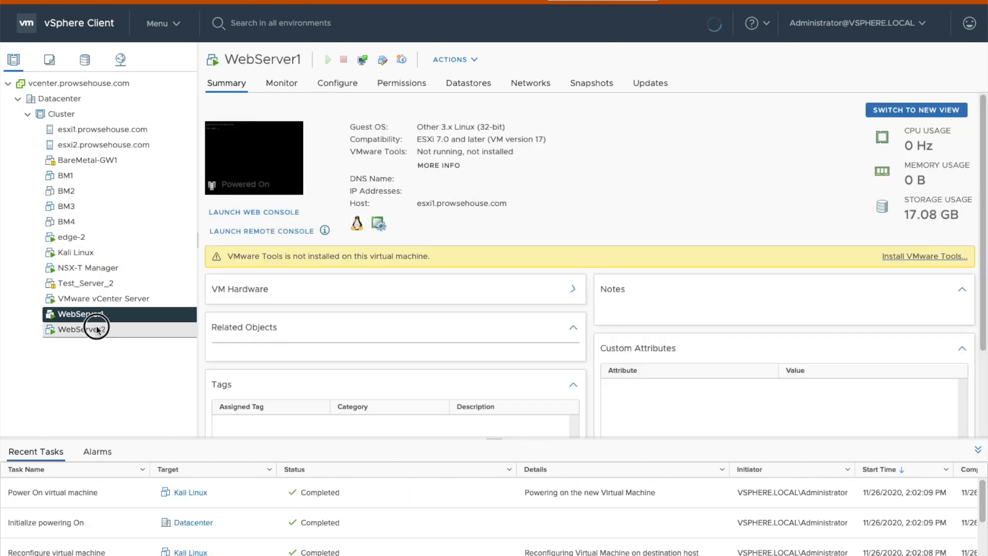
{"action": "left_click", "coordinate": [95, 328]}
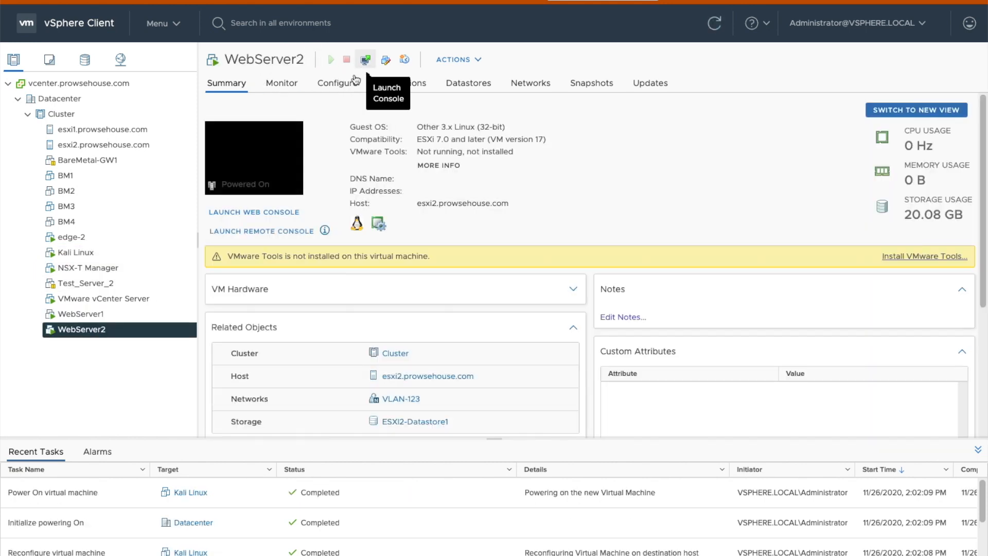
Step: Log in to WebServer2's web console and list its interfaces with ifconfig
{"action": "left_click", "coordinate": [252, 212]}
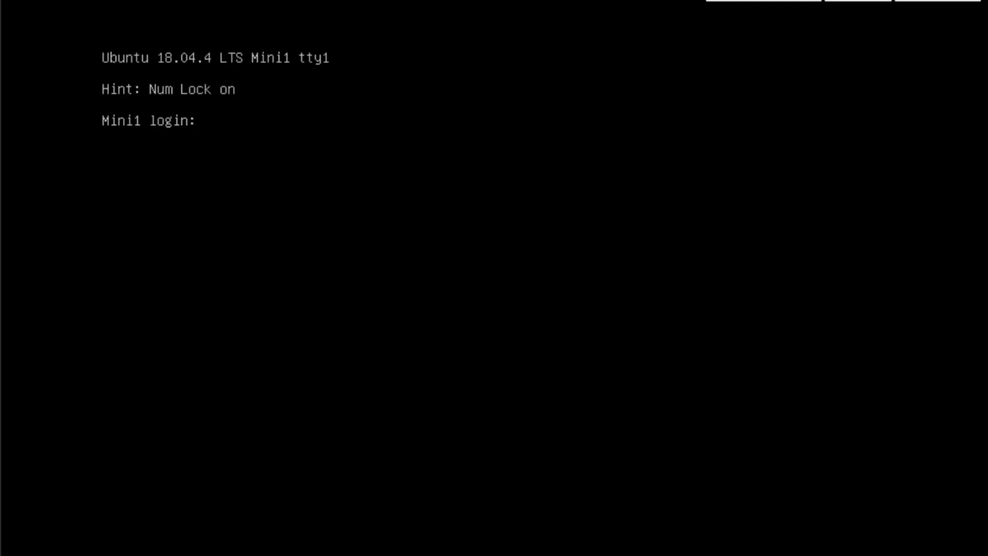
{"action": "type", "text": "fprowse"}
{"action": "key", "text": "Return"}
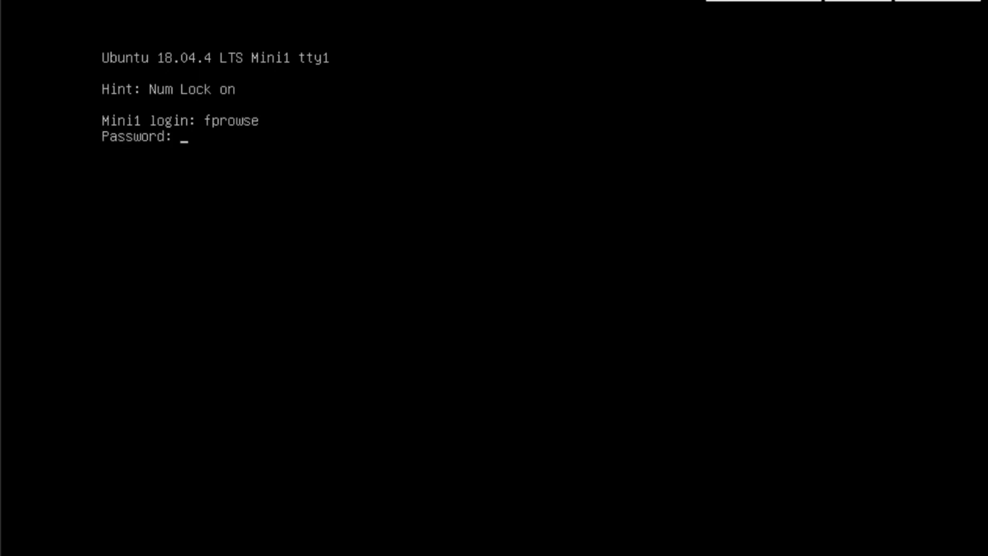
{"action": "key", "text": "Return"}
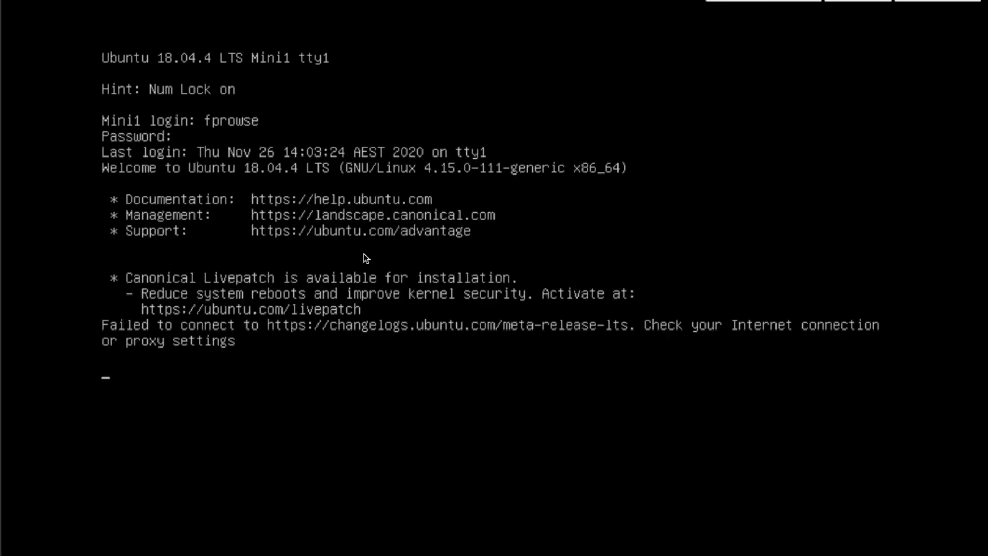
{"action": "type", "text": "ifconfig"}
{"action": "key", "text": "Return"}
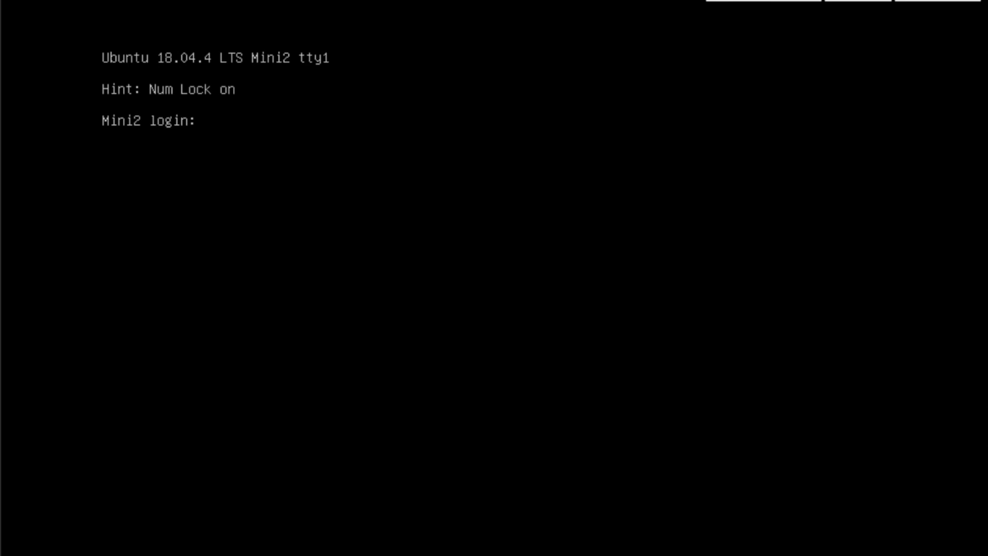
Step: On Mini2, check interfaces, ping 192.168.123.197 successfully, then open Kali Linux's console
{"action": "type", "text": "fprowse"}
{"action": "key", "text": "Return"}
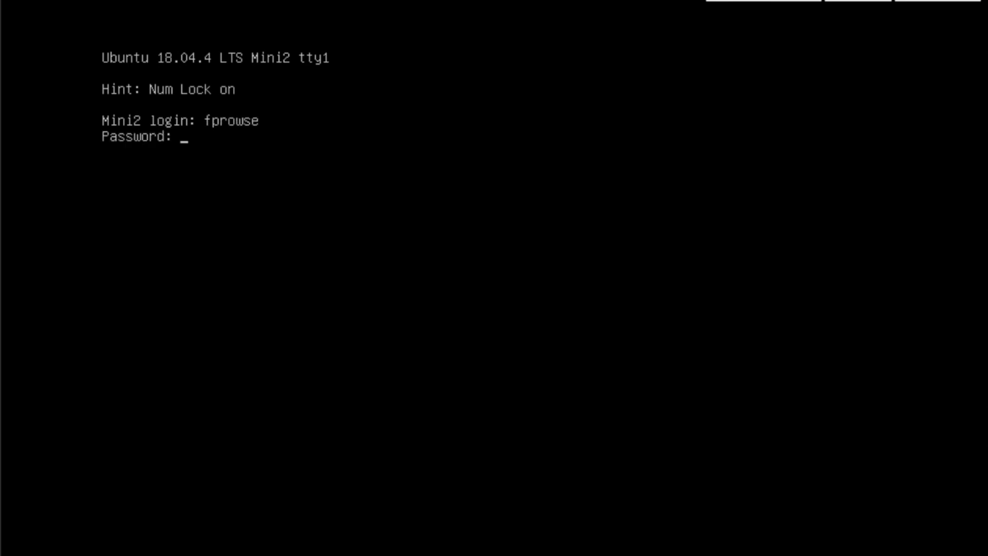
{"action": "key", "text": "Return"}
{"action": "type", "text": "ifconfig"}
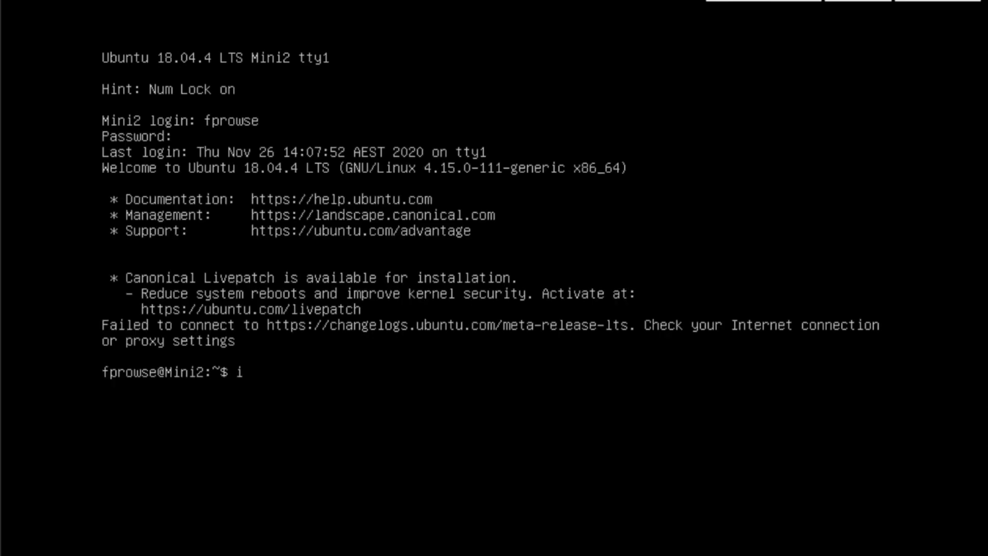
{"action": "key", "text": "Return"}
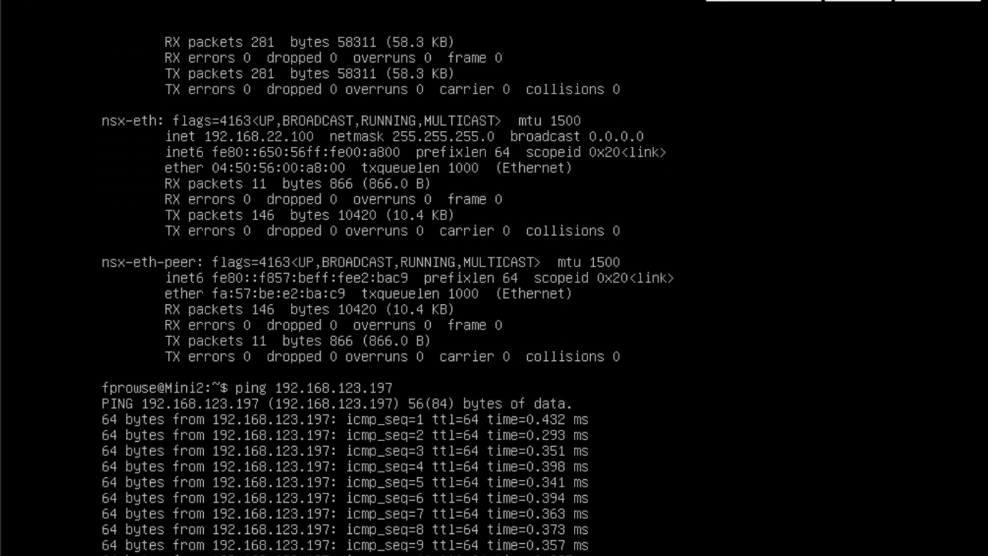
{"action": "key", "text": "ctrl+c"}
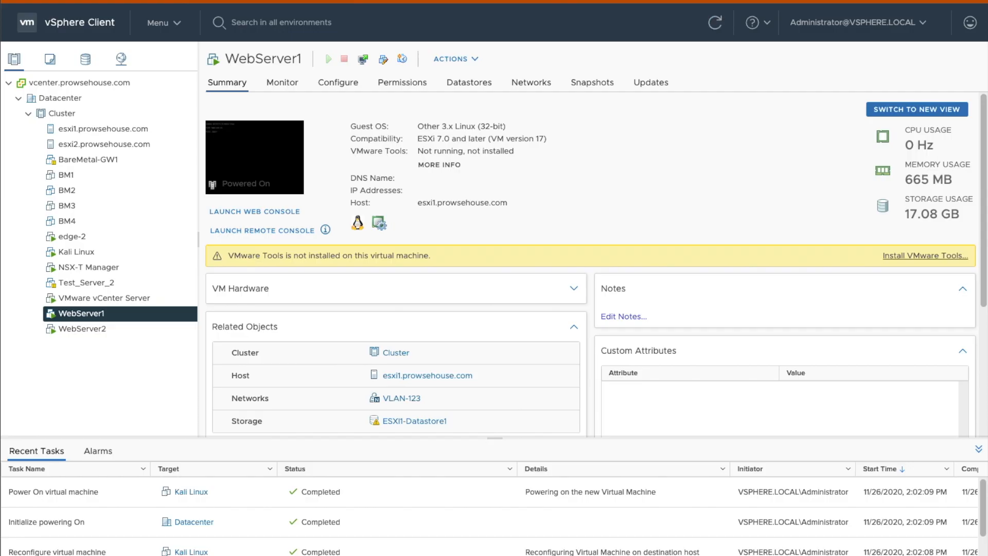
{"action": "left_click", "coordinate": [88, 255]}
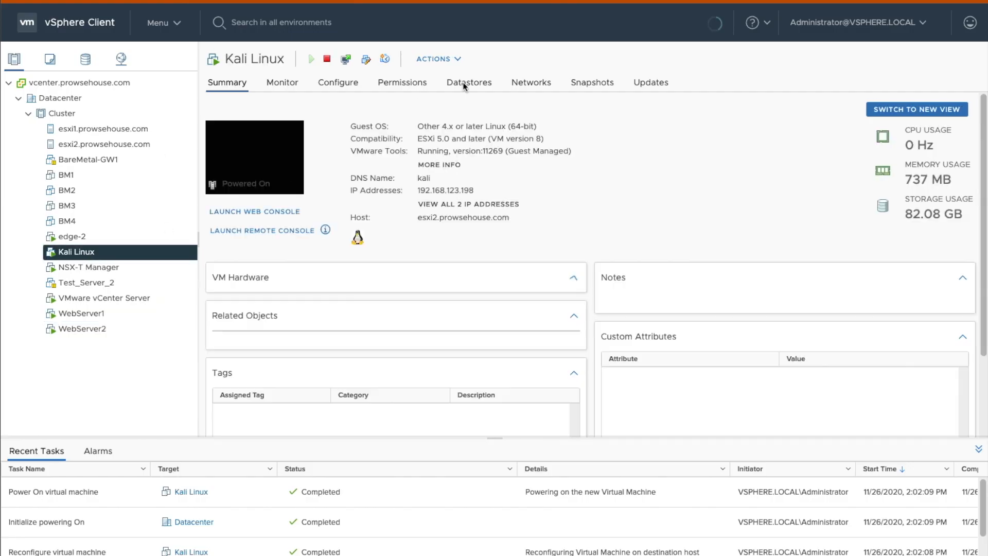
{"action": "left_click", "coordinate": [258, 212]}
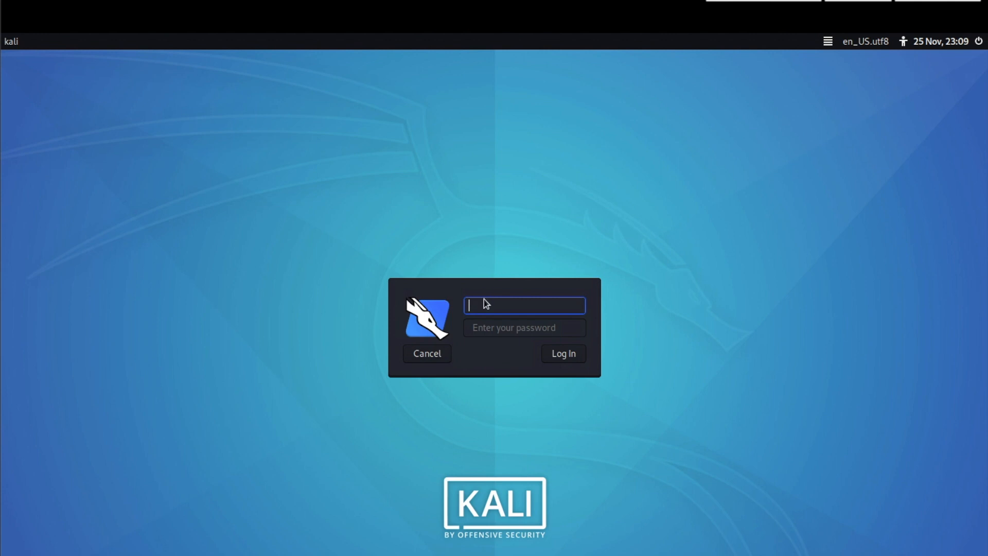
Step: Sign in to Kali Linux as user kali with its password
{"action": "type", "text": "kali"}
{"action": "key", "text": "Return"}
{"action": "type", "text": "kali"}
{"action": "key", "text": "Return"}
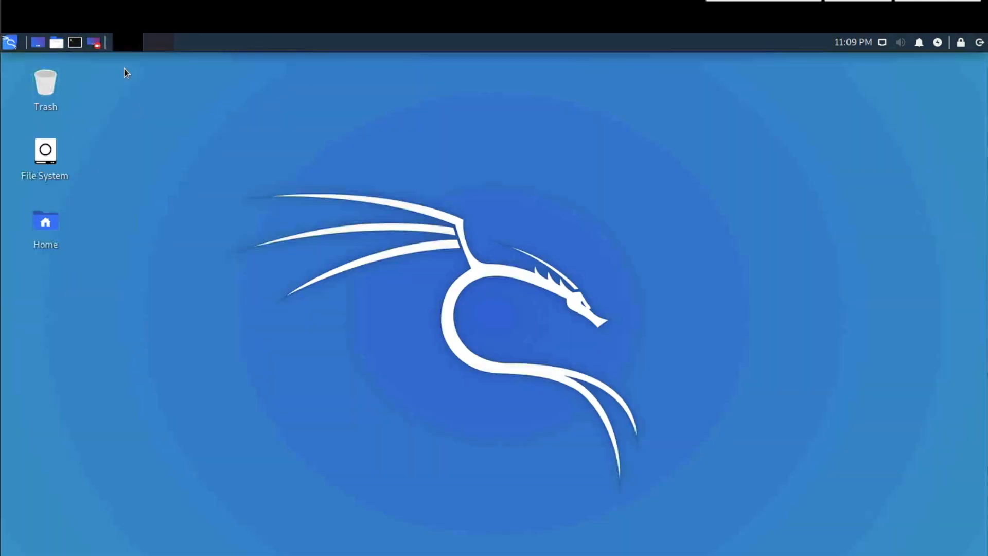
Step: In a terminal, confirm Kali's address is 192.168.123.198 using ifconfig and ip addr
{"action": "double_click", "coordinate": [77, 47]}
{"action": "left_click", "coordinate": [76, 47]}
{"action": "type", "text": "ifconfig"}
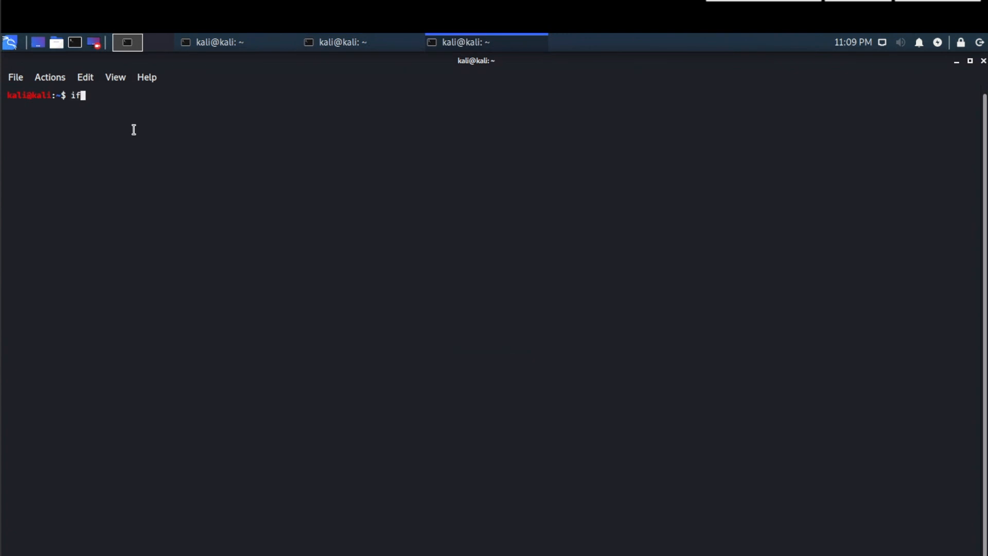
{"action": "key", "text": "Return"}
{"action": "type", "text": "ip addr"}
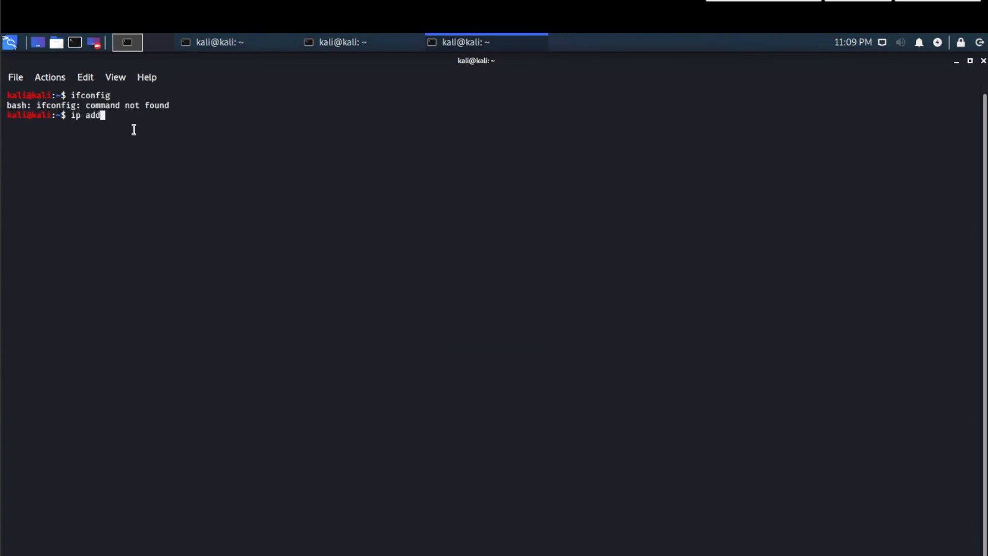
{"action": "key", "text": "Return"}
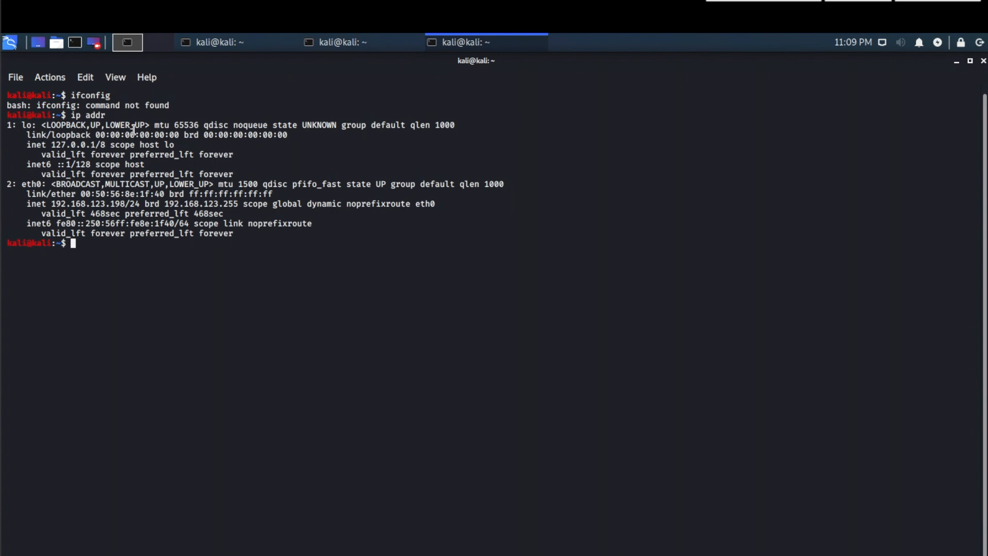
Step: Ping 192.168.123.200 and stop it, confirming 0% packet loss
{"action": "type", "text": "ping 192.168.123.200"}
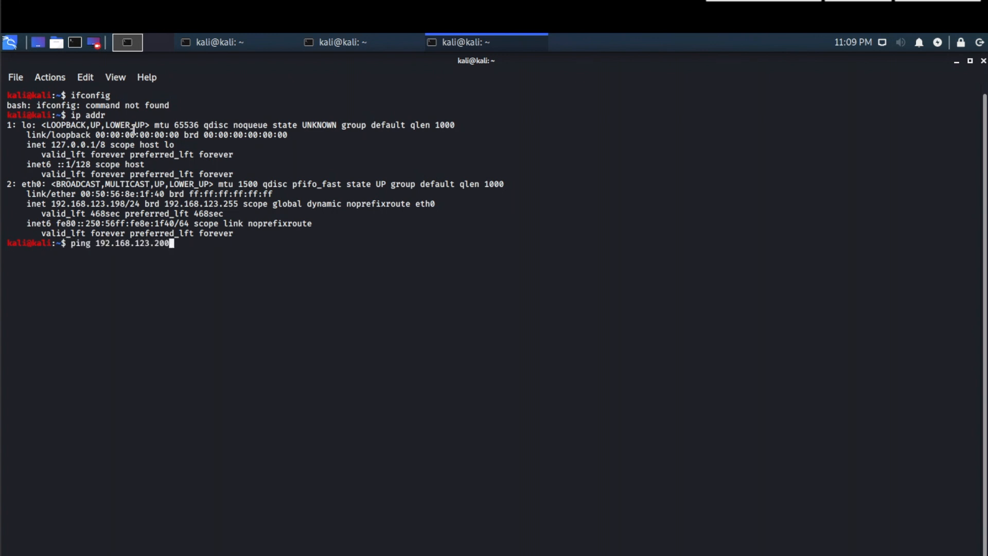
{"action": "key", "text": "Return"}
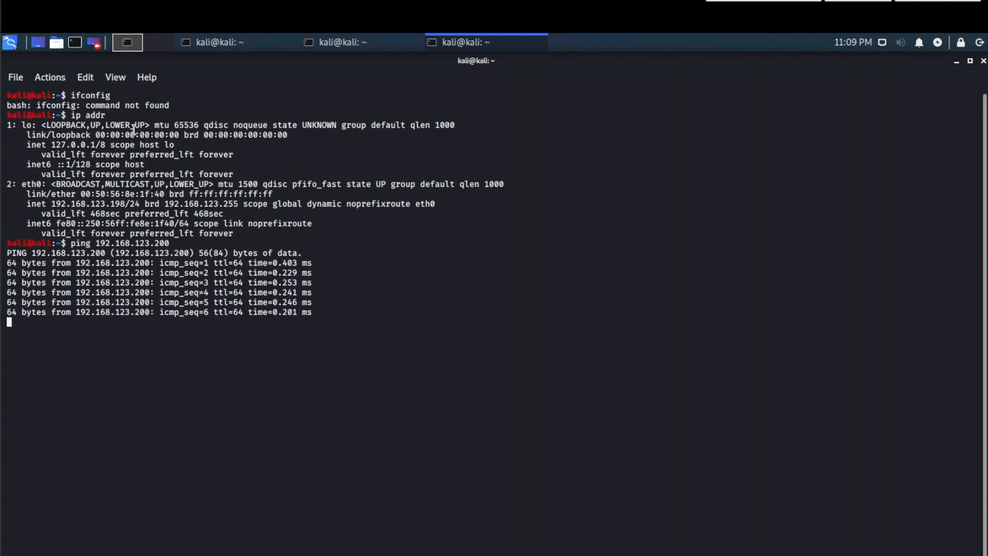
{"action": "key", "text": "ctrl+c"}
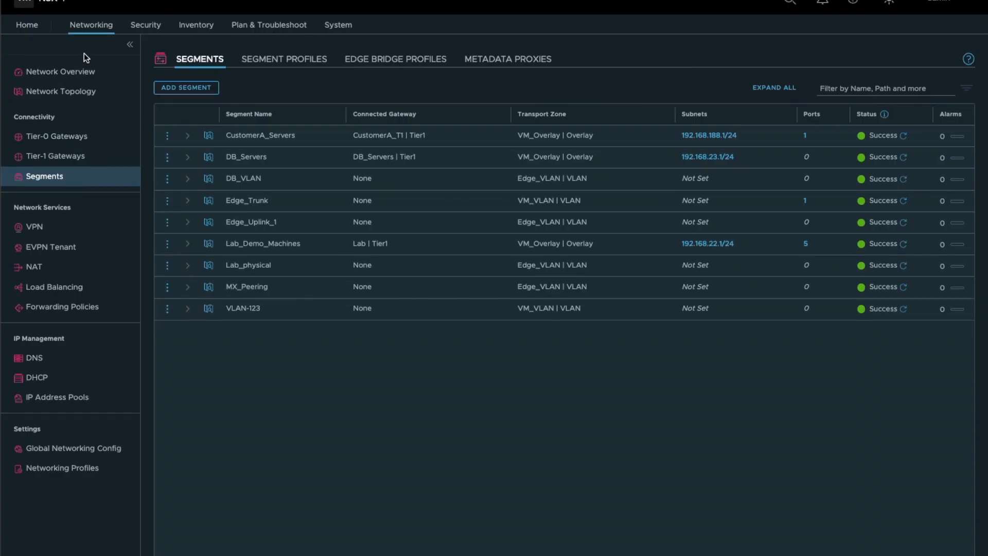
{"action": "left_click", "coordinate": [141, 26]}
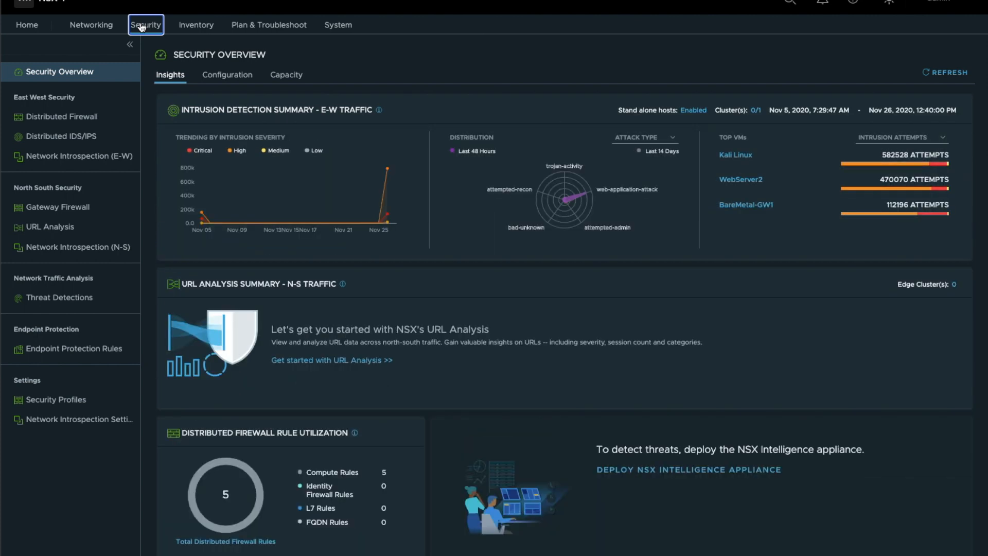
Step: Set the Default Layer3 Rule action to Drop and publish the change
{"action": "left_click", "coordinate": [78, 118]}
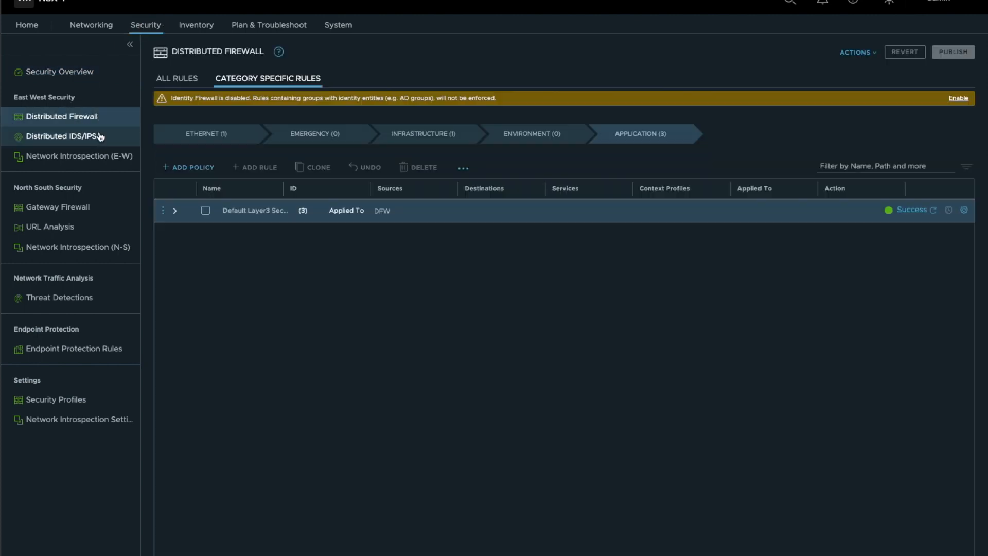
{"action": "left_click", "coordinate": [175, 210]}
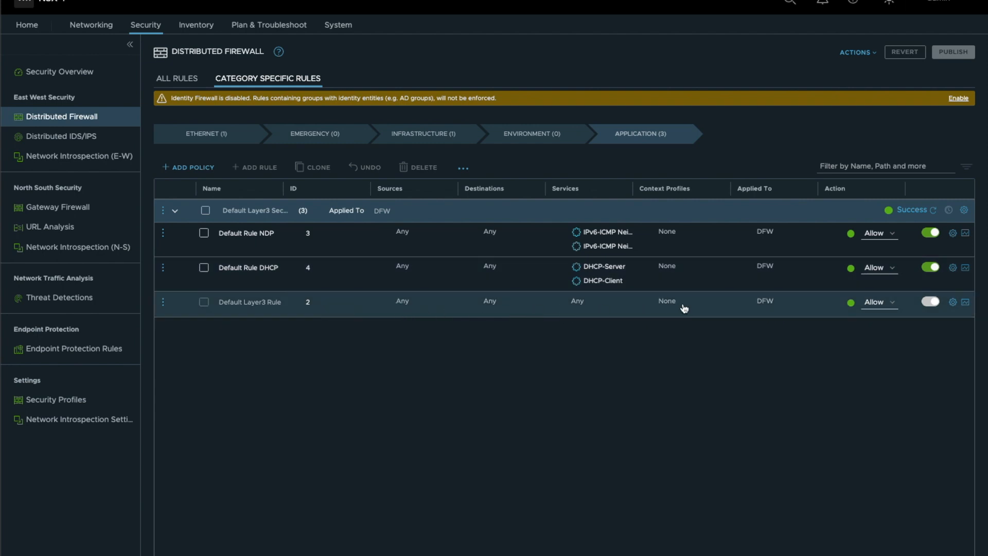
{"action": "left_click", "coordinate": [877, 302]}
{"action": "left_click", "coordinate": [874, 311]}
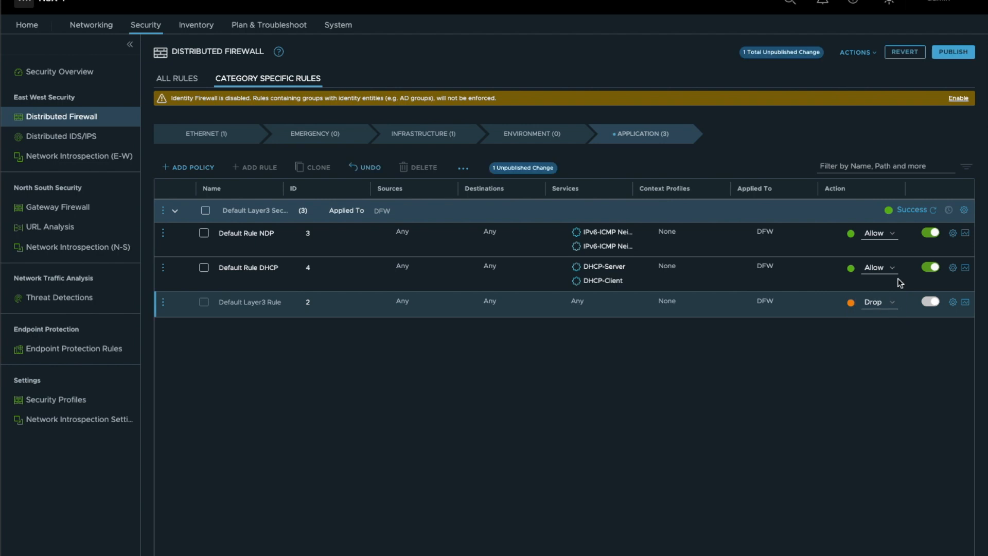
{"action": "left_click", "coordinate": [953, 52]}
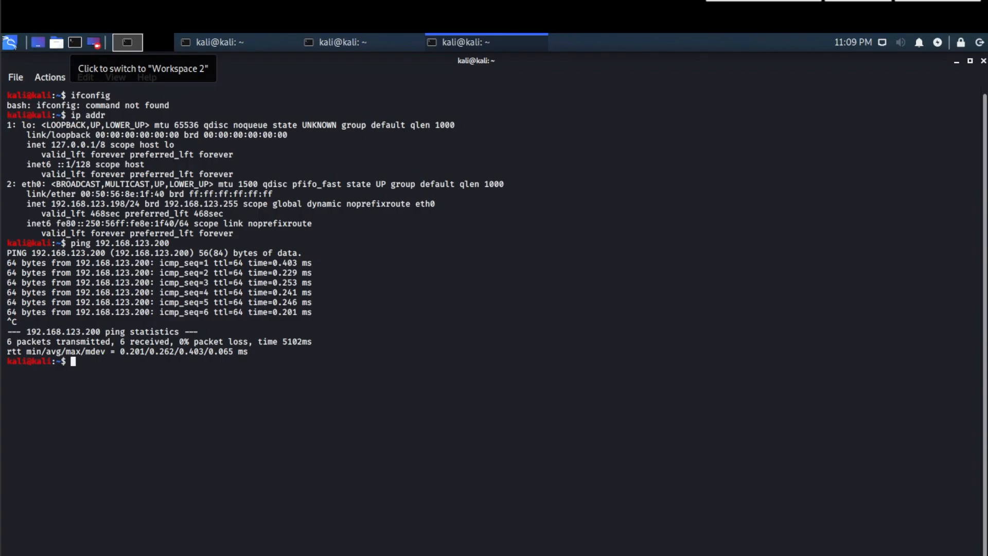
Step: Rerun the ping to 192.168.123.200 and widen the Services column to read full names
{"action": "key", "text": "Up"}
{"action": "key", "text": "Return"}
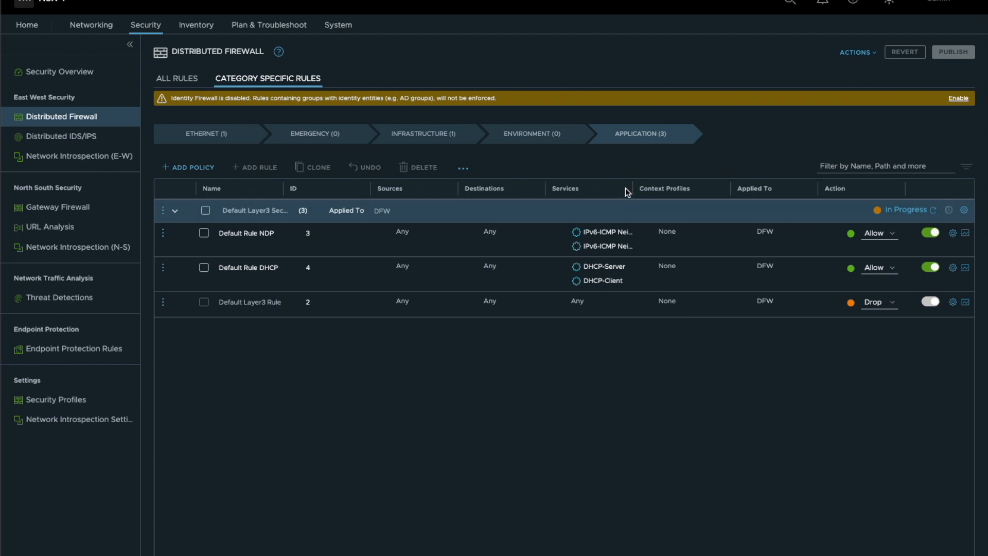
{"action": "left_click_drag", "start_coordinate": [633, 188], "coordinate": [687, 188]}
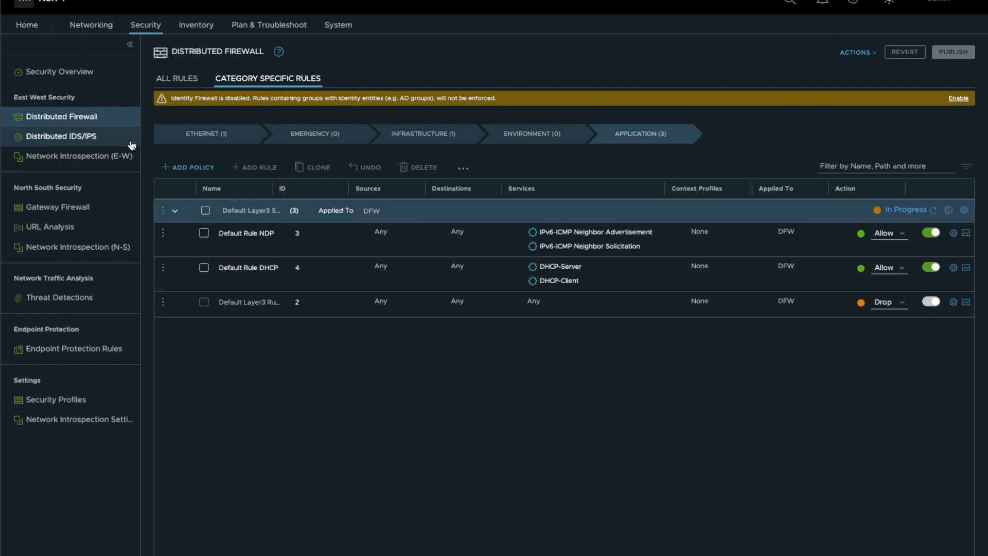
{"action": "left_click", "coordinate": [195, 26]}
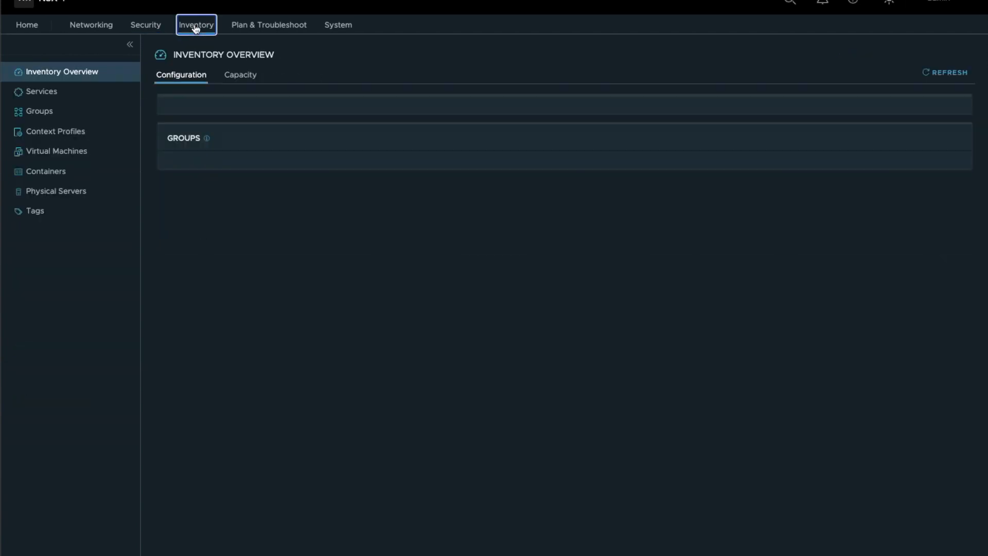
Step: Review the WebServers group's name-contains-Web criteria and save the group
{"action": "left_click", "coordinate": [63, 118]}
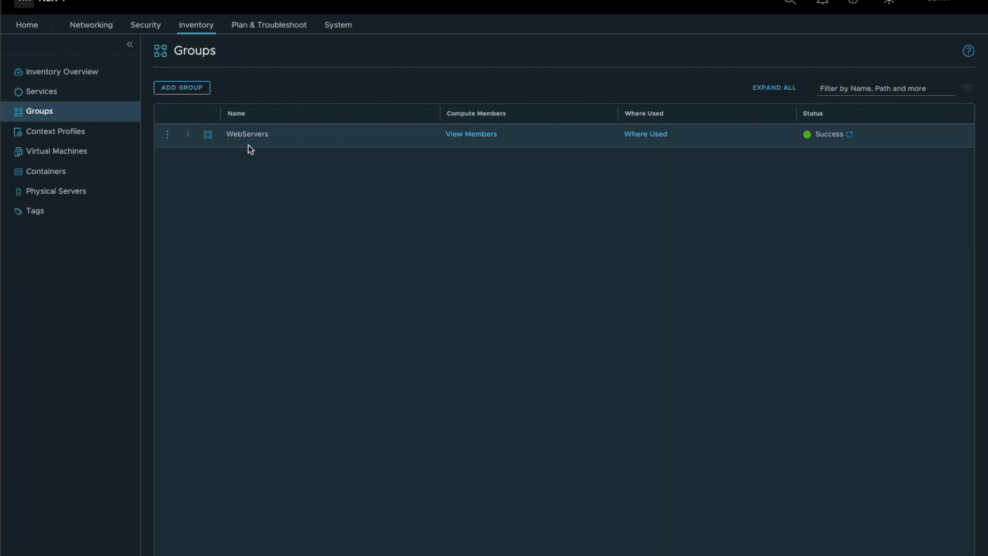
{"action": "left_click", "coordinate": [168, 134]}
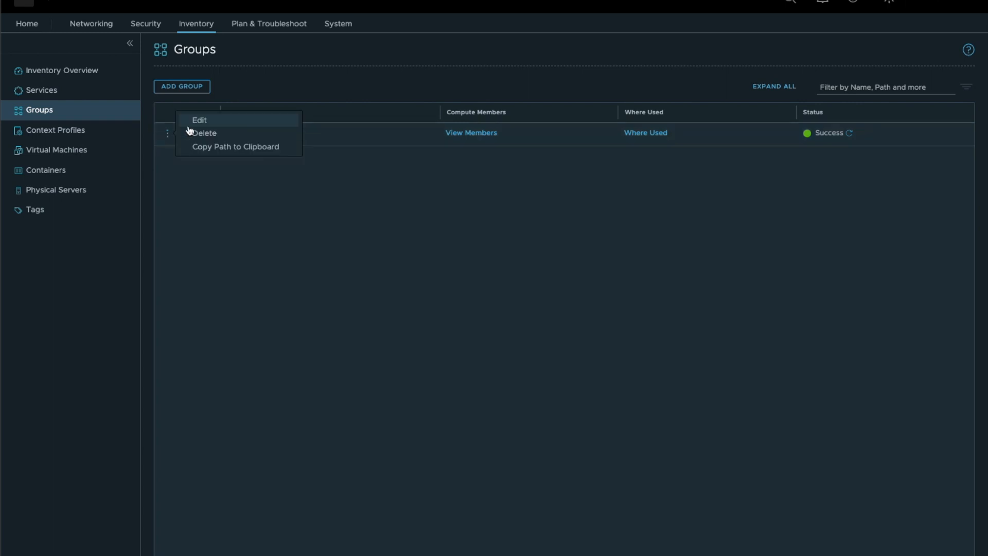
{"action": "left_click", "coordinate": [195, 119]}
{"action": "left_click", "coordinate": [462, 135]}
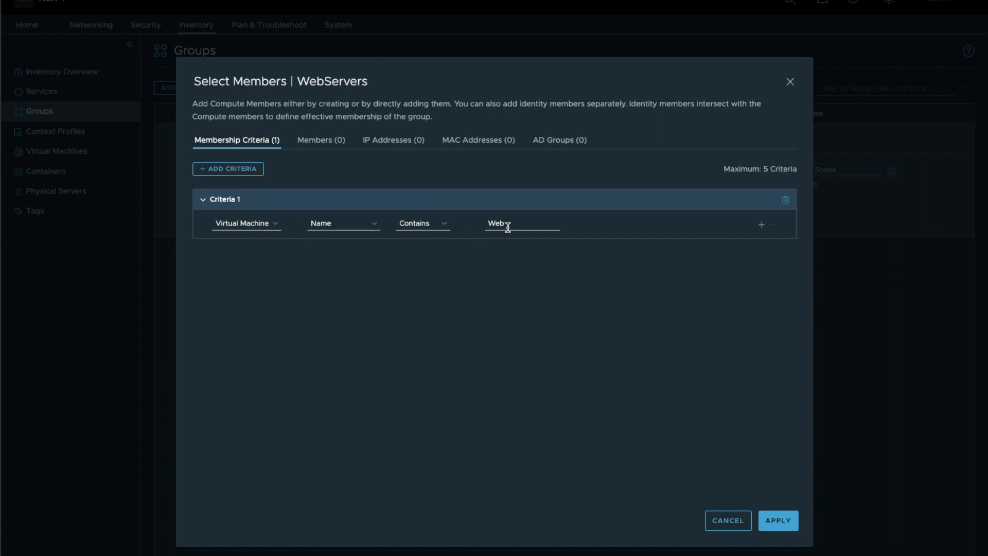
{"action": "left_click", "coordinate": [726, 523]}
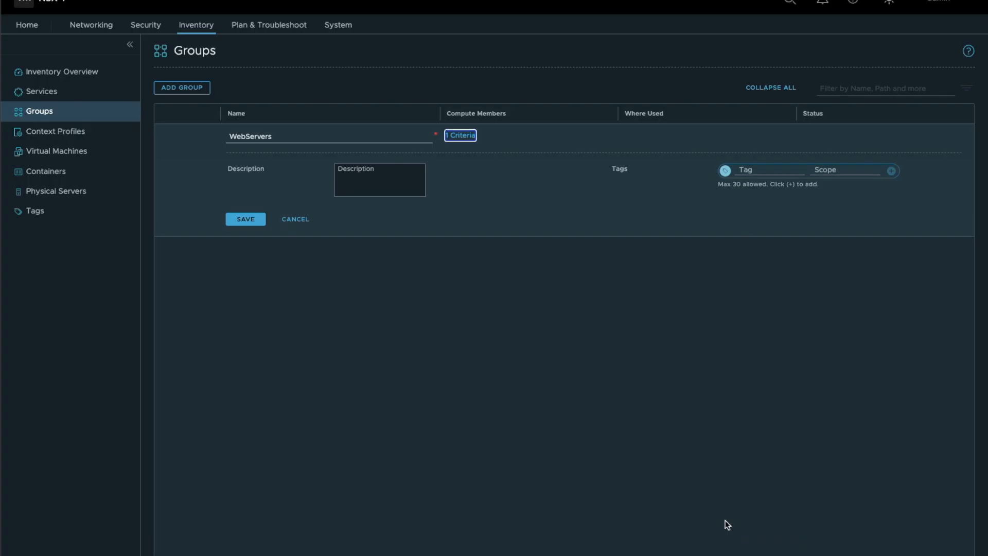
{"action": "left_click", "coordinate": [507, 341]}
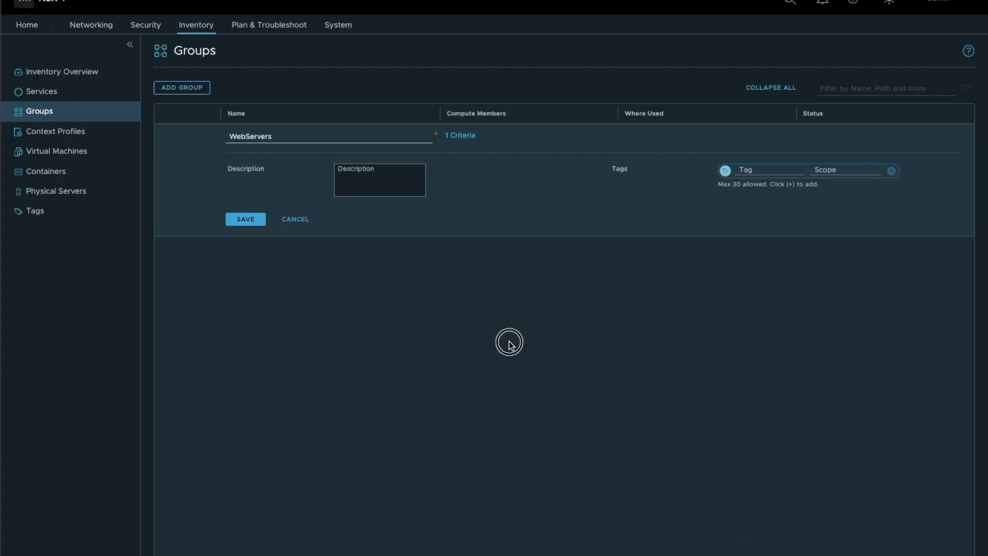
{"action": "left_click", "coordinate": [300, 227]}
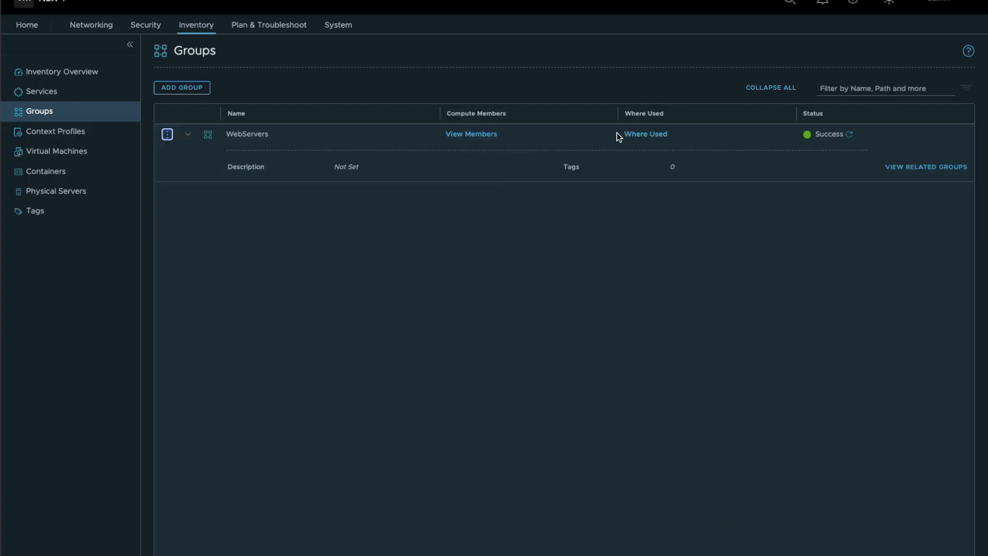
Step: Confirm the WebServers group contains WebServer1 and WebServer2 and their IP addresses
{"action": "left_click", "coordinate": [468, 135]}
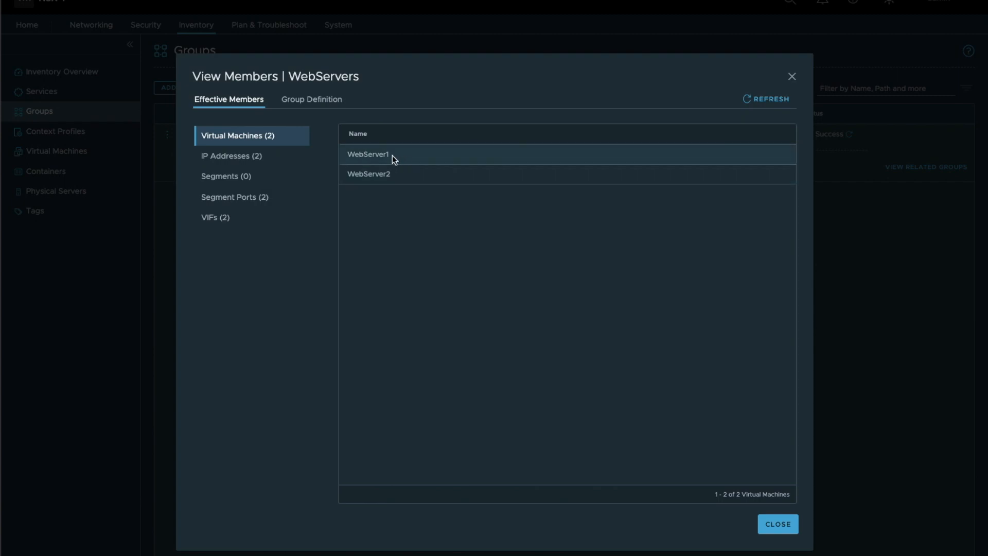
{"action": "left_click", "coordinate": [252, 162]}
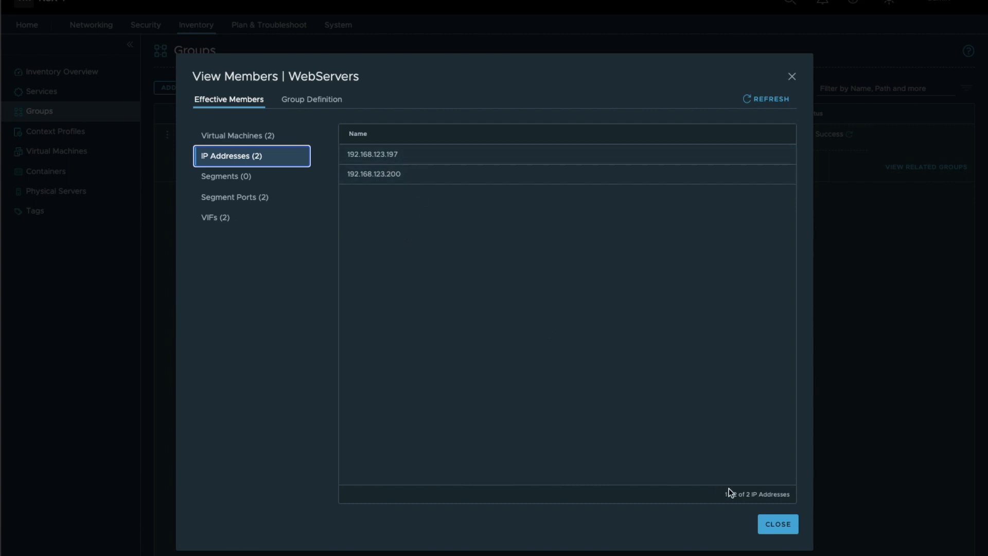
{"action": "left_click", "coordinate": [777, 525]}
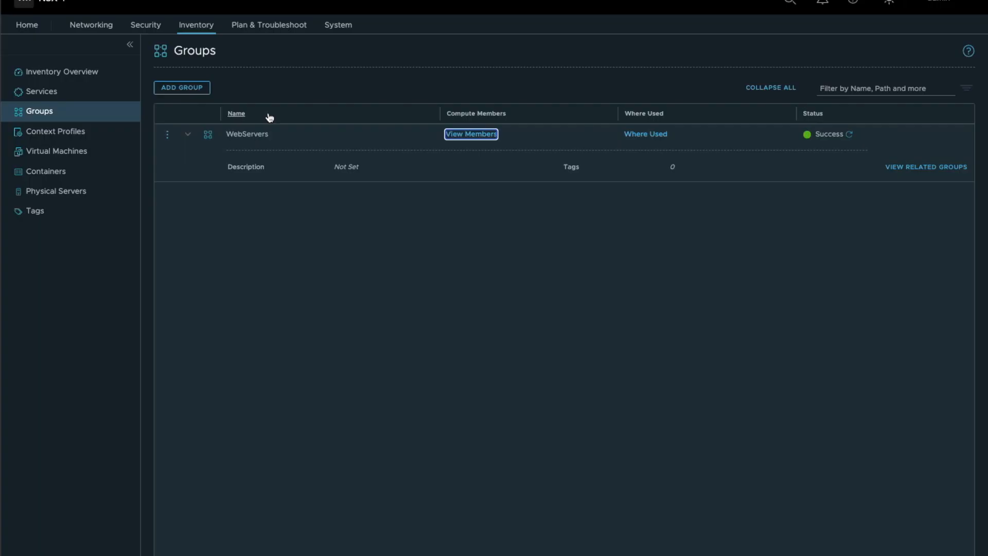
Step: Add a new group named Kali
{"action": "left_click", "coordinate": [274, 238]}
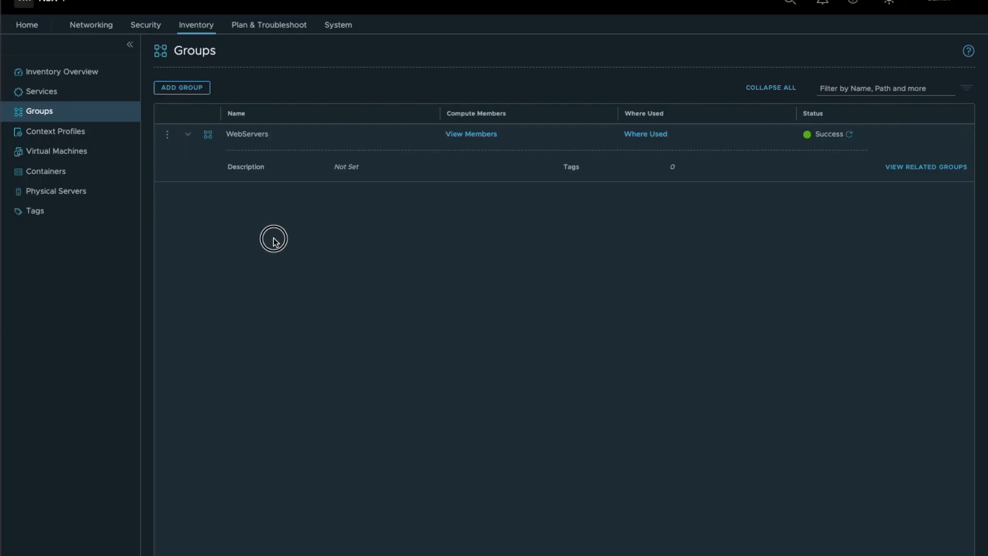
{"action": "left_click", "coordinate": [191, 91]}
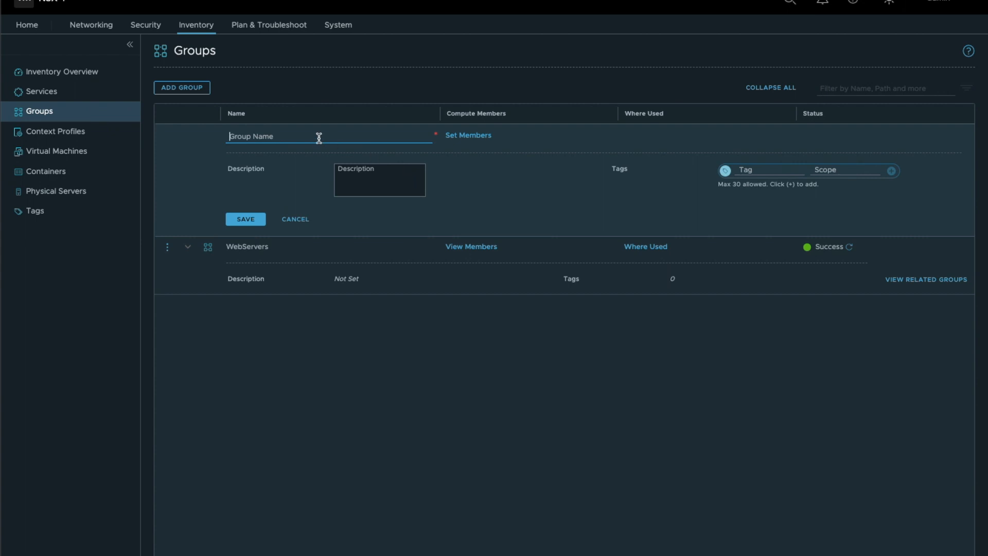
{"action": "left_click", "coordinate": [318, 137]}
{"action": "type", "text": "JKal"}
{"action": "key", "text": "BackSpace"}
{"action": "type", "text": "Kali"}
Step: Give the Kali group the criterion VM Name Contains 'Kal' and save it
{"action": "left_click", "coordinate": [482, 136]}
{"action": "left_click", "coordinate": [240, 170]}
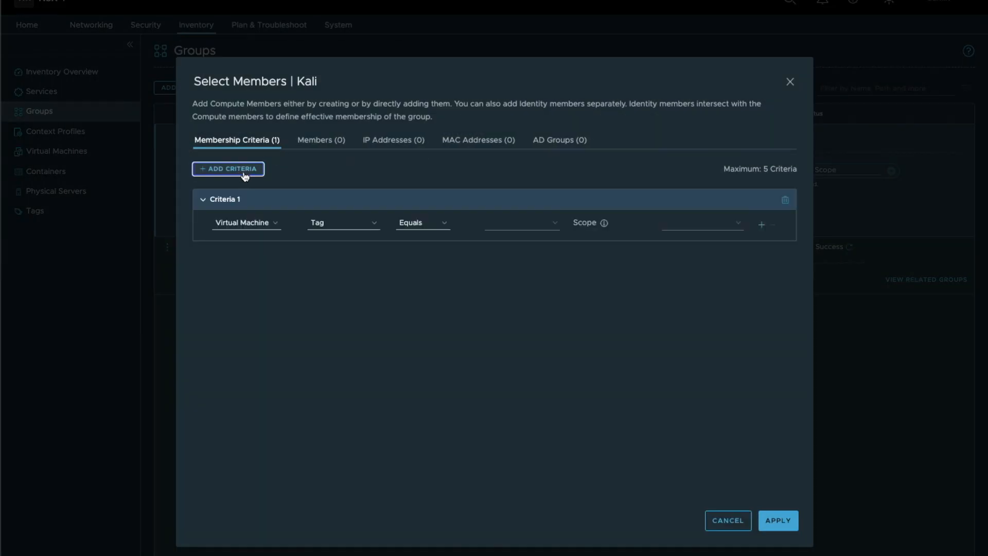
{"action": "left_click", "coordinate": [326, 225]}
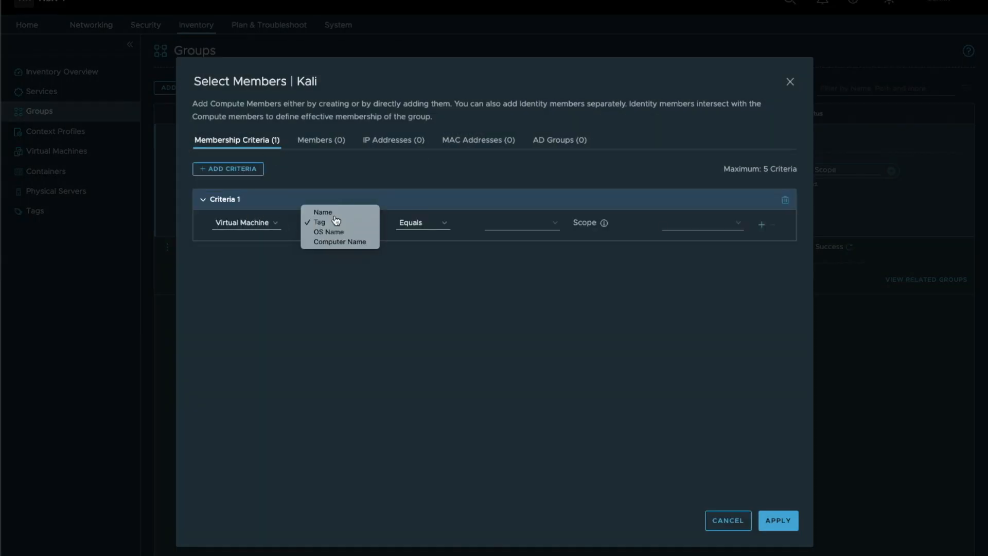
{"action": "left_click", "coordinate": [323, 211]}
{"action": "left_click", "coordinate": [422, 223]}
{"action": "left_click", "coordinate": [419, 234]}
{"action": "left_click", "coordinate": [508, 224]}
{"action": "type", "text": "Kal"}
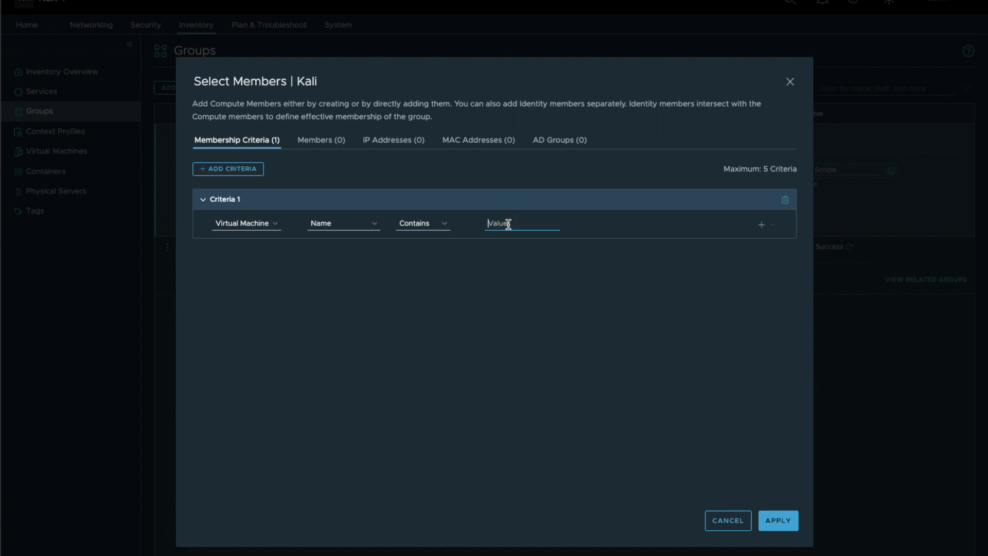
{"action": "left_click", "coordinate": [778, 520]}
{"action": "left_click", "coordinate": [262, 220]}
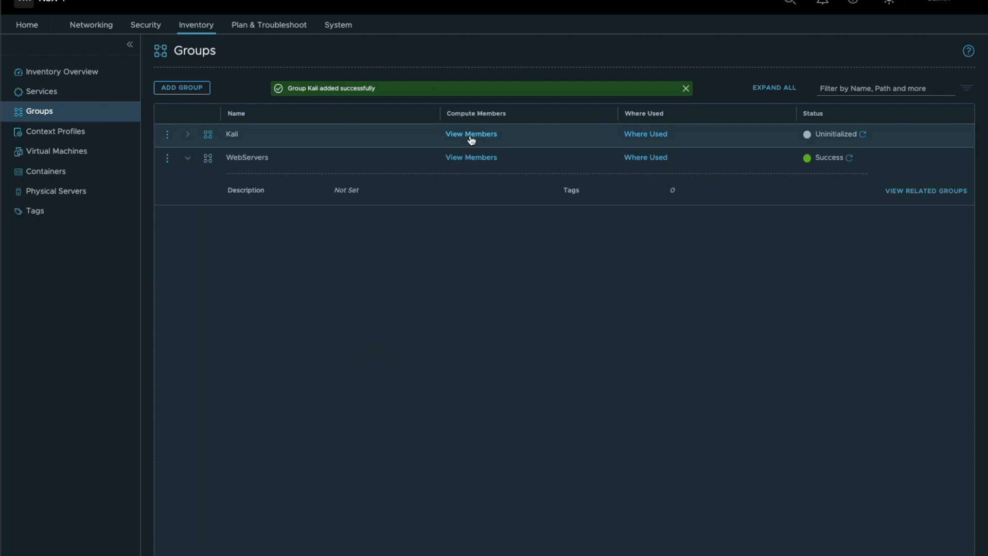
Step: Verify the Kali group holds Kali Linux at 192.168.123.198
{"action": "left_click", "coordinate": [470, 135]}
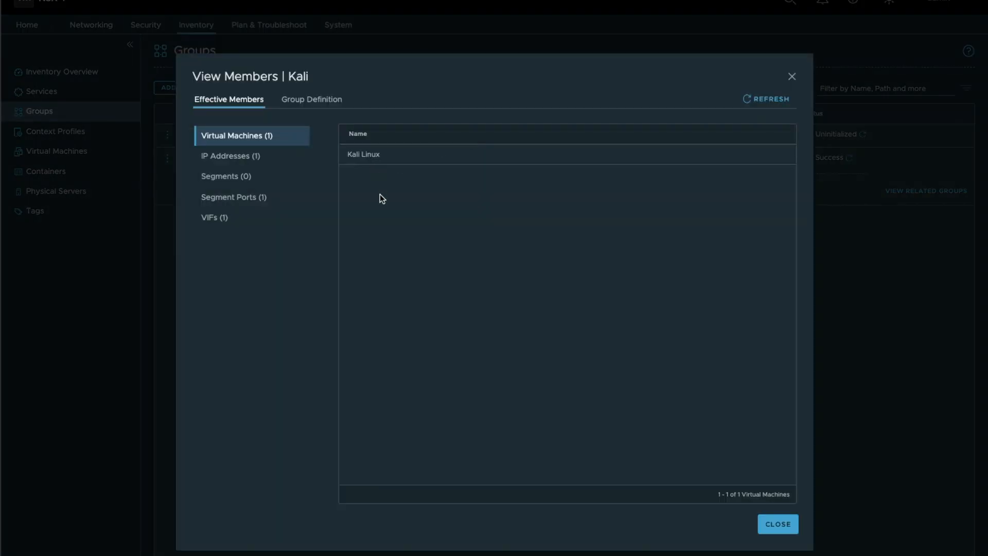
{"action": "left_click", "coordinate": [210, 155]}
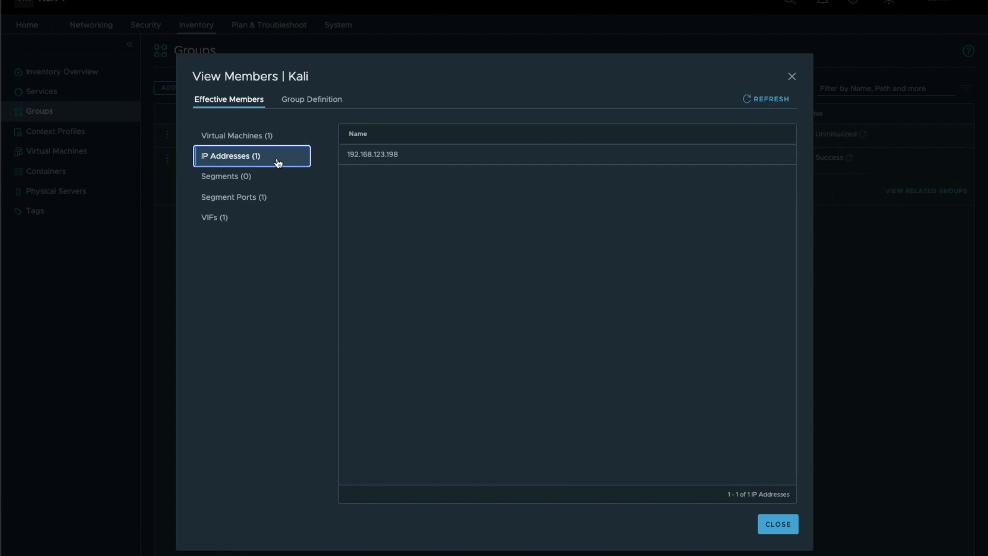
{"action": "left_click", "coordinate": [782, 524]}
{"action": "left_click", "coordinate": [188, 158]}
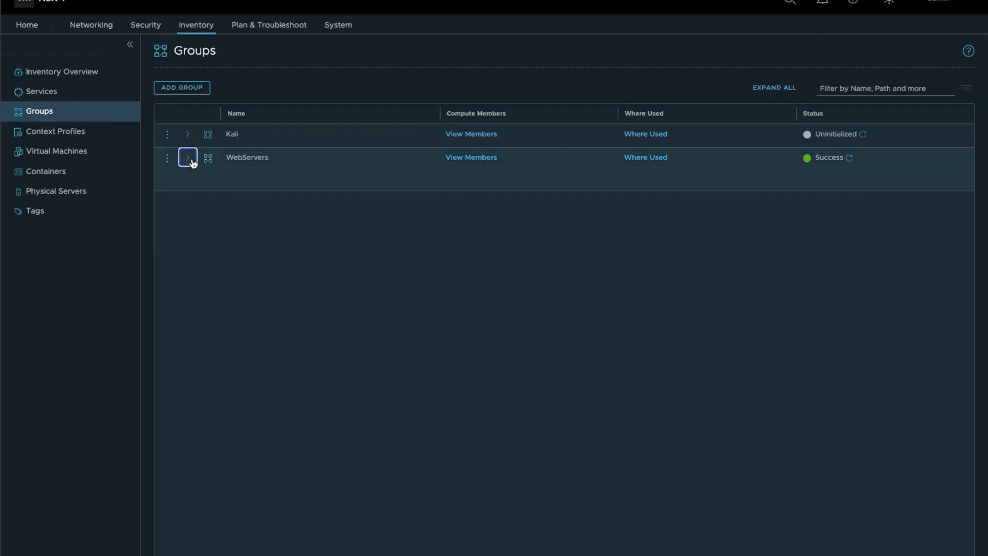
{"action": "left_click", "coordinate": [143, 28]}
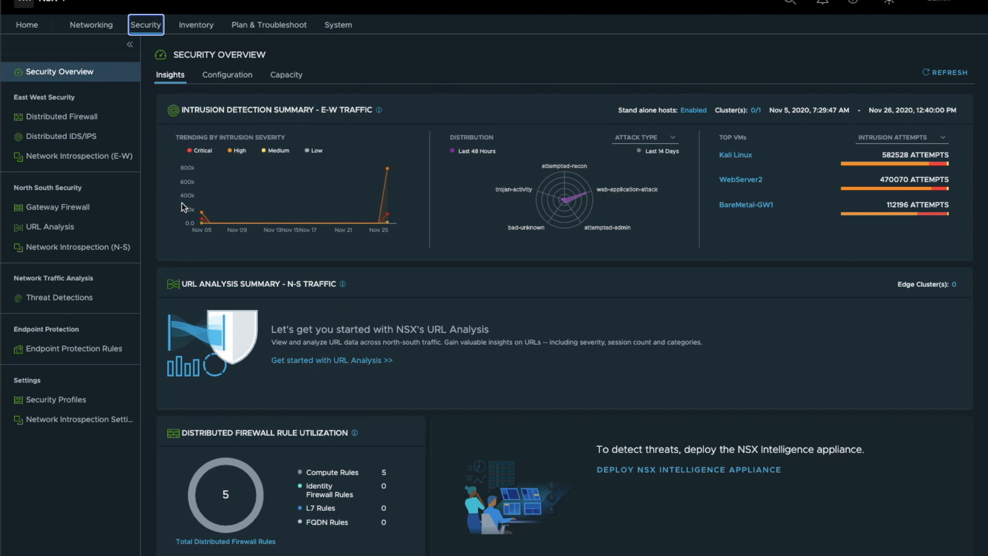
Step: Add a Distributed Firewall policy named Demo1
{"action": "left_click", "coordinate": [62, 117]}
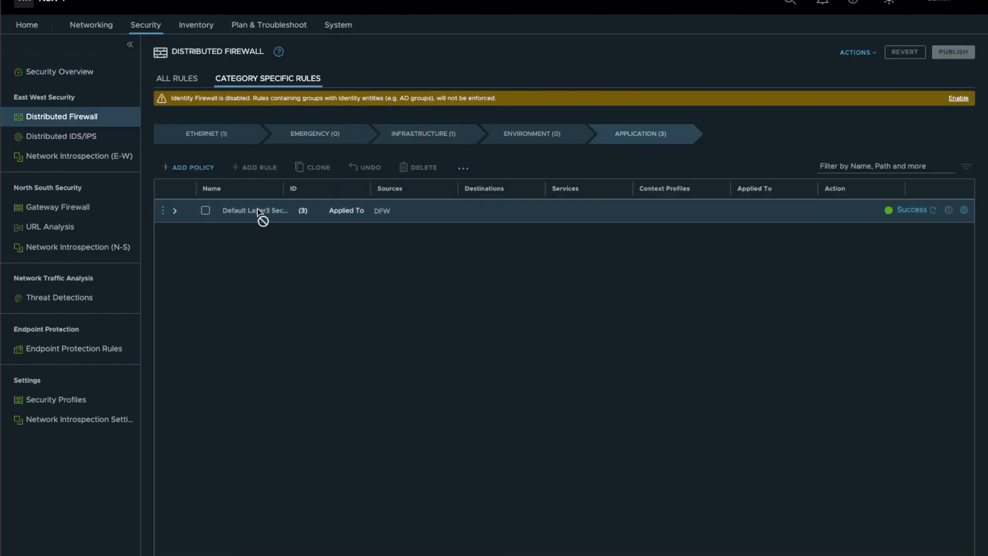
{"action": "left_click", "coordinate": [205, 166]}
{"action": "left_click", "coordinate": [250, 210]}
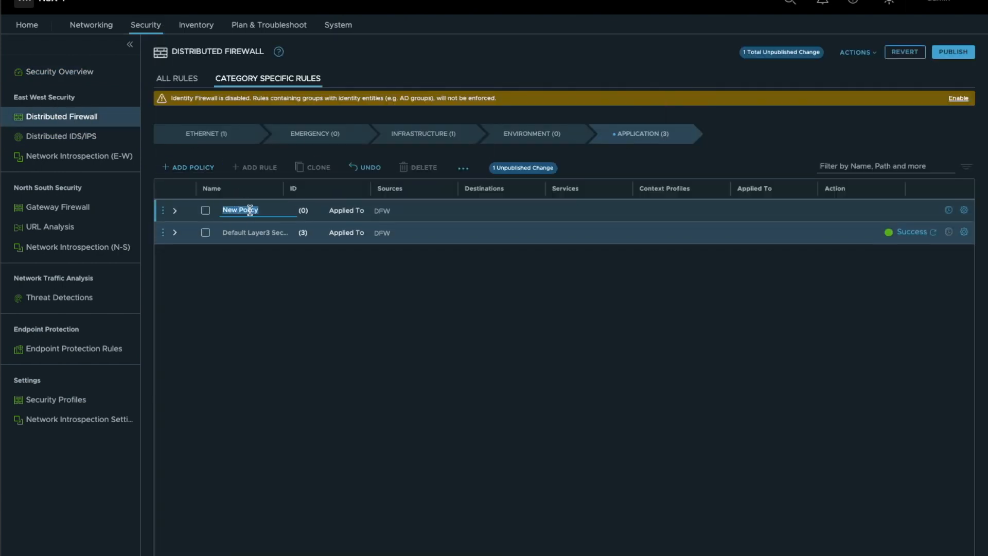
{"action": "type", "text": "Demo1"}
{"action": "left_click", "coordinate": [205, 210]}
Step: Add rule 'Permitted' to Demo1 with destinations Kali and WebServers
{"action": "left_click", "coordinate": [262, 168]}
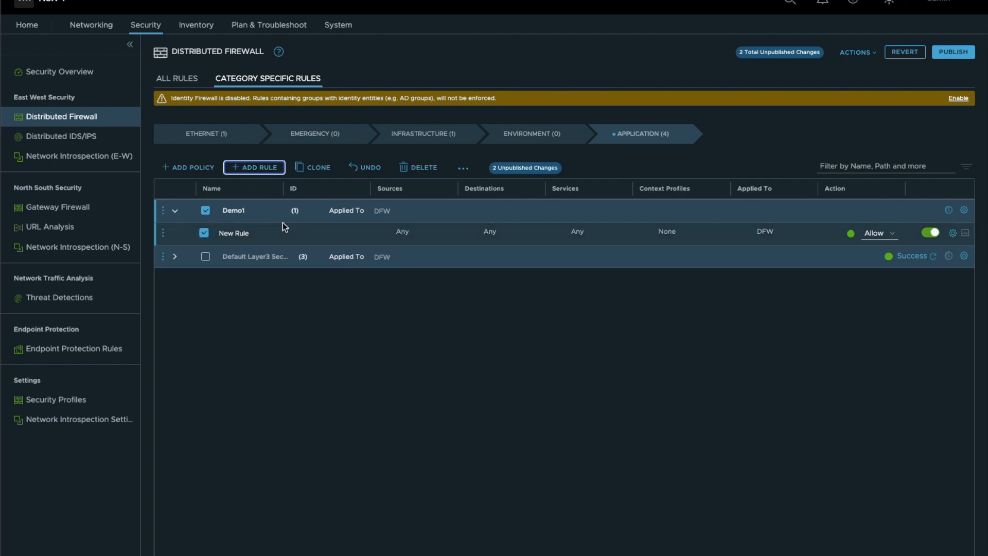
{"action": "left_click", "coordinate": [259, 236]}
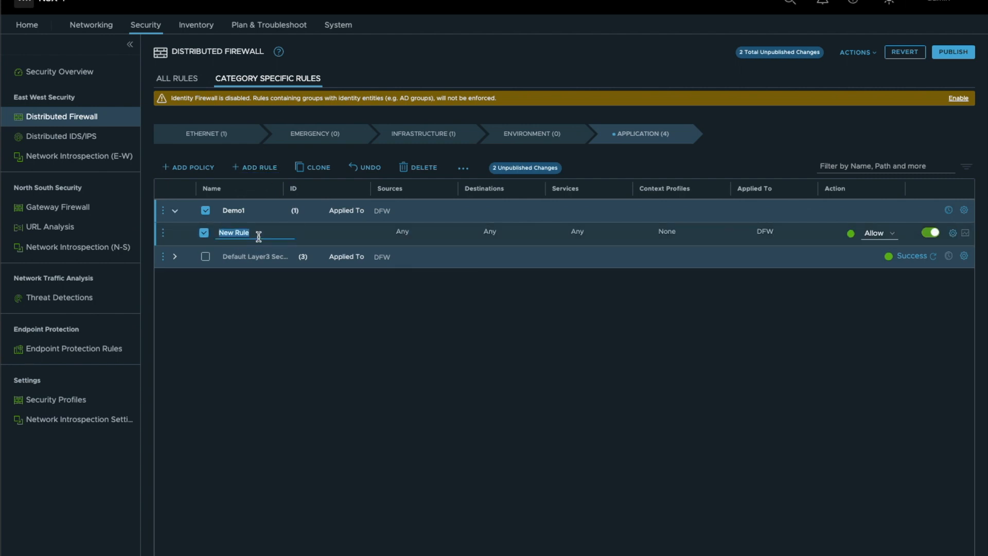
{"action": "type", "text": "Permitted"}
{"action": "key", "text": "Return"}
{"action": "left_click", "coordinate": [549, 233]}
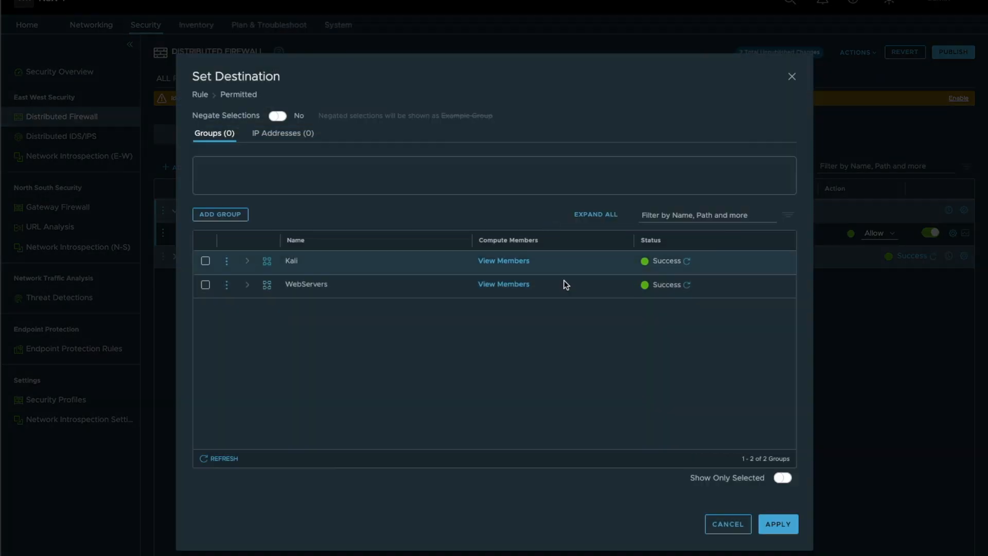
{"action": "left_click", "coordinate": [205, 261]}
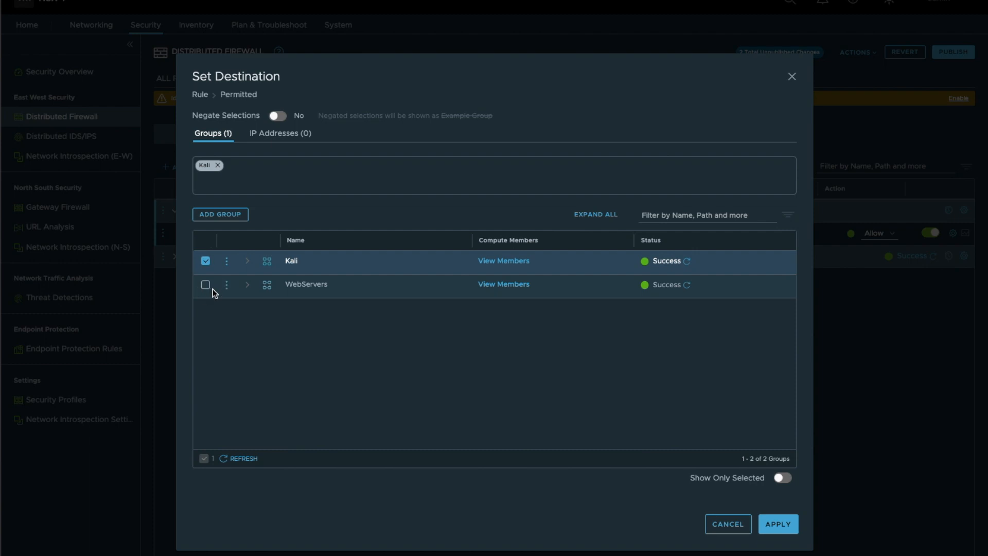
{"action": "left_click", "coordinate": [205, 285]}
{"action": "left_click", "coordinate": [777, 524]}
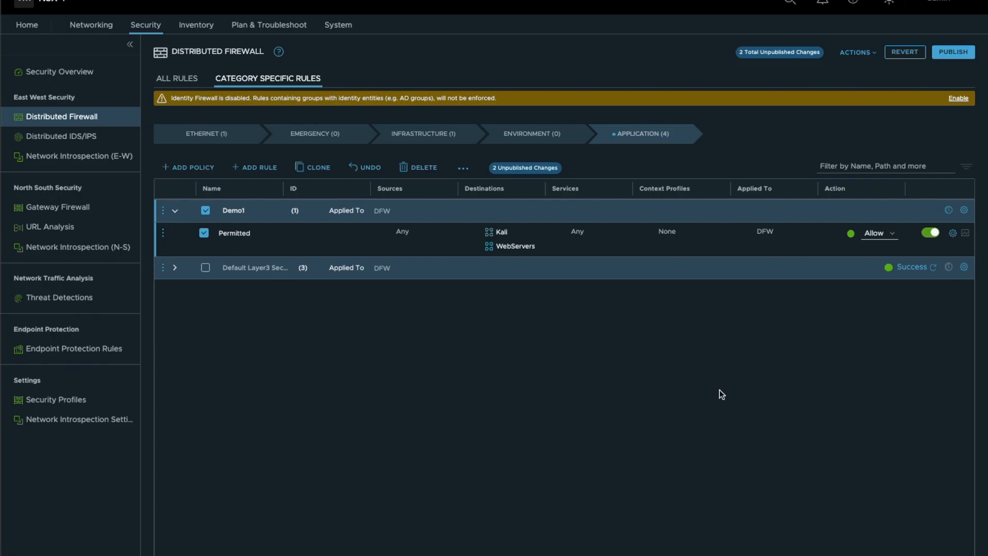
Step: Set the Permitted rule's services to ICMP ALL, HTTP and HTTPS
{"action": "mouse_move", "coordinate": [584, 233]}
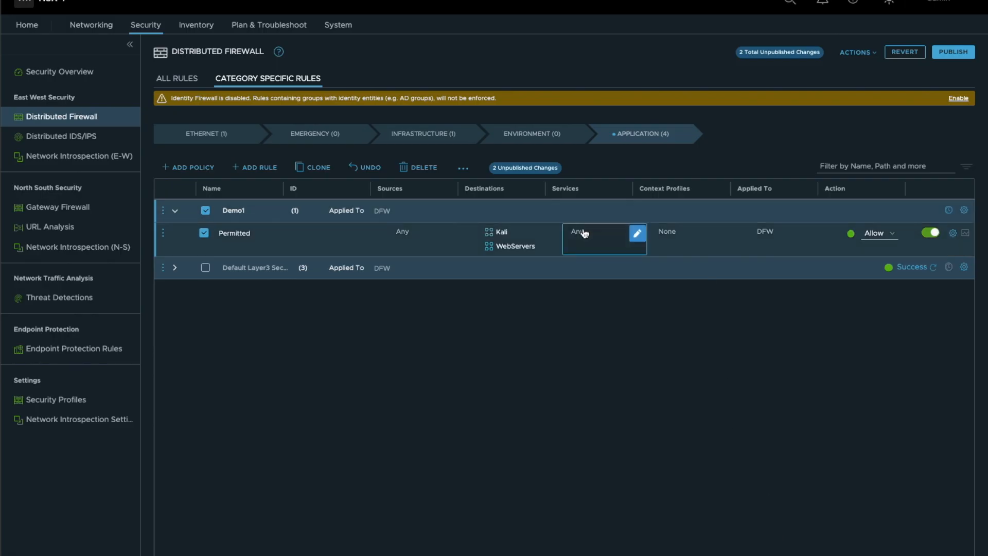
{"action": "left_click", "coordinate": [637, 233]}
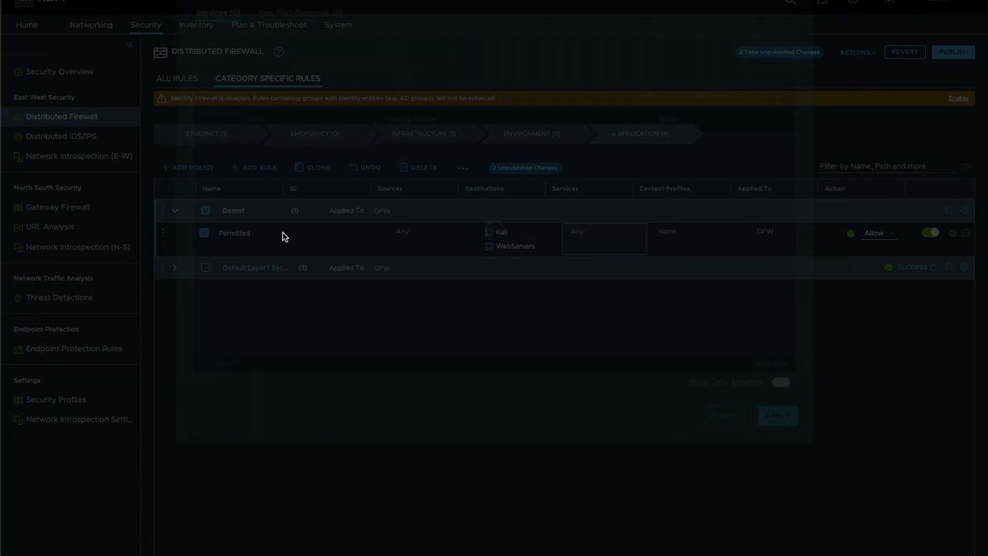
{"action": "type", "text": "icmp"}
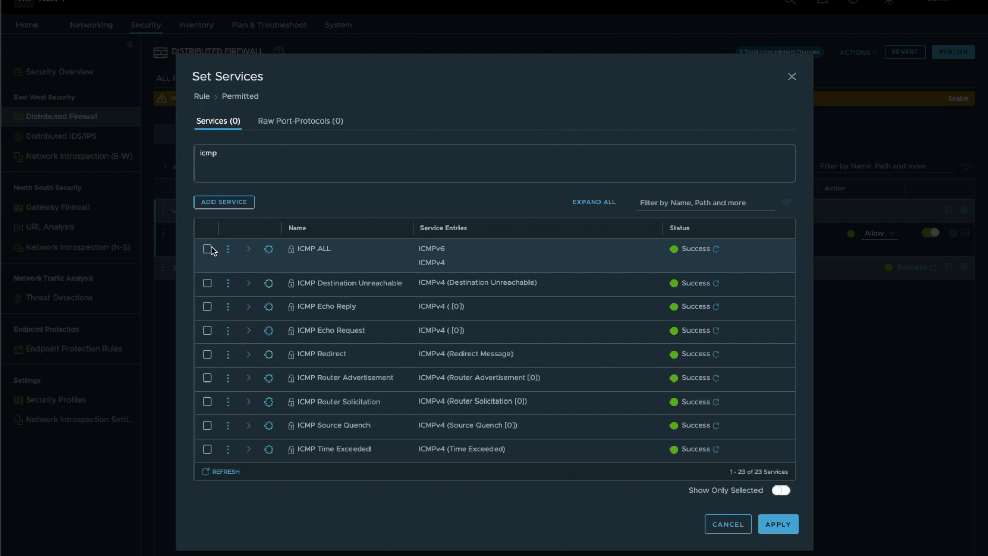
{"action": "left_click", "coordinate": [207, 249]}
{"action": "double_click", "coordinate": [227, 165]}
{"action": "type", "text": "http"}
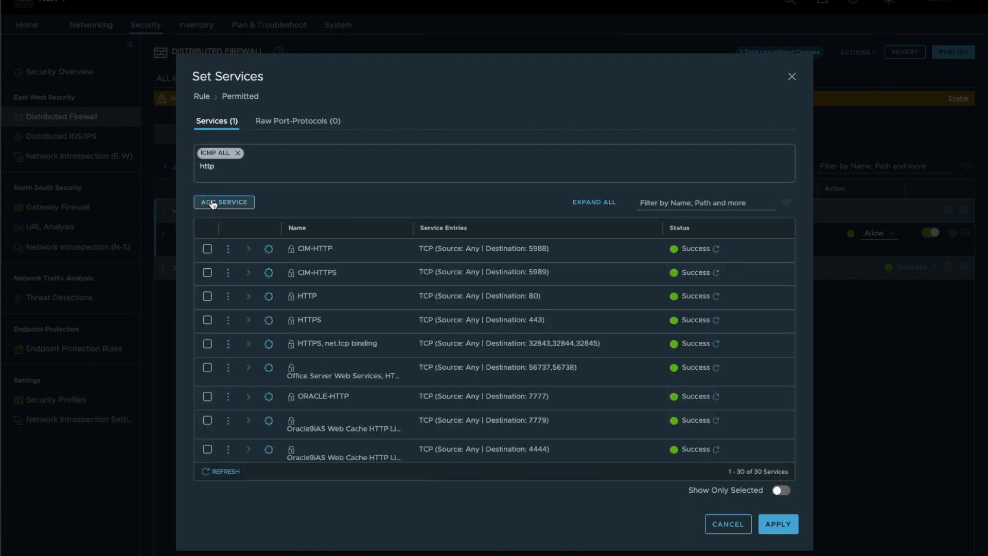
{"action": "left_click", "coordinate": [207, 295]}
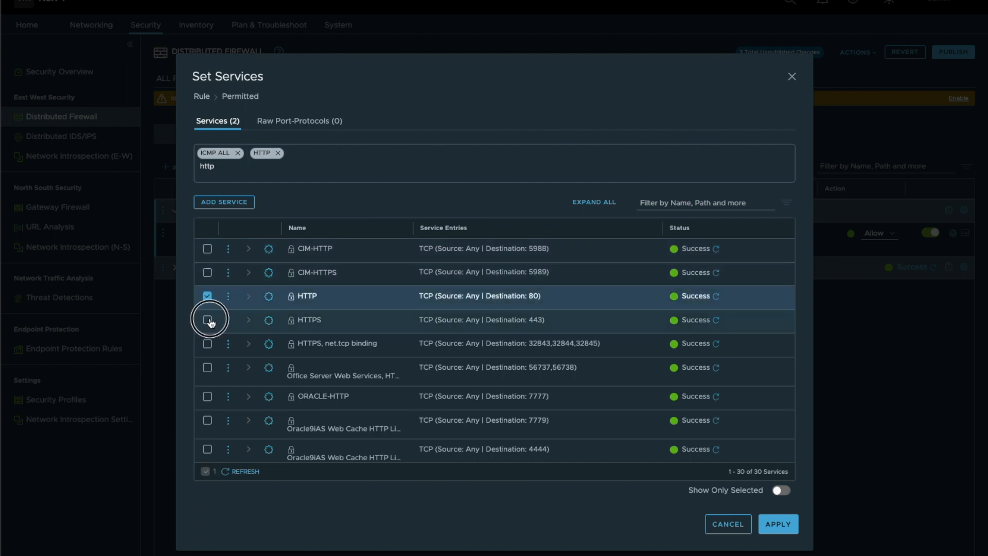
{"action": "left_click", "coordinate": [206, 319]}
{"action": "left_click", "coordinate": [777, 524]}
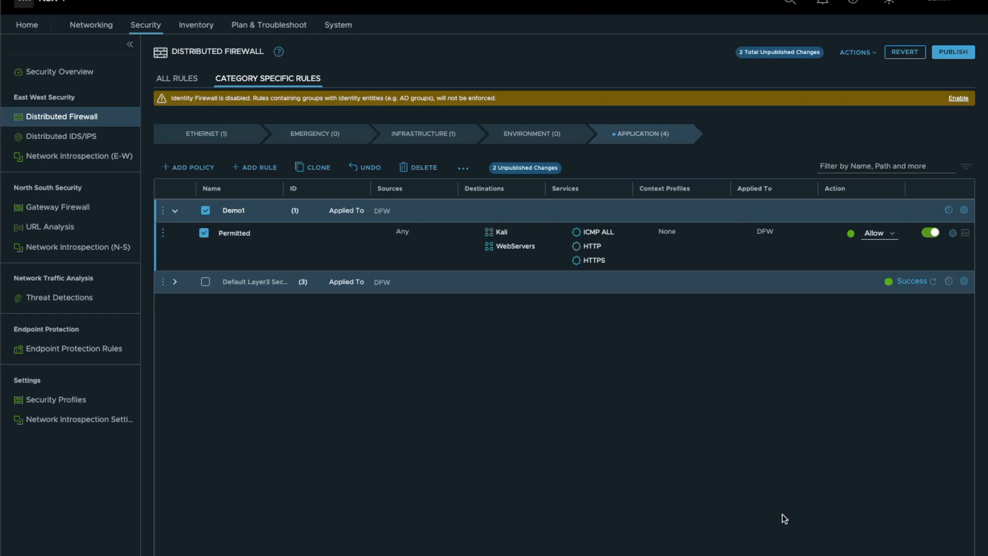
Step: Publish the Demo1 policy changes and go to the Distributed IDS/IPS events page
{"action": "left_click", "coordinate": [941, 54]}
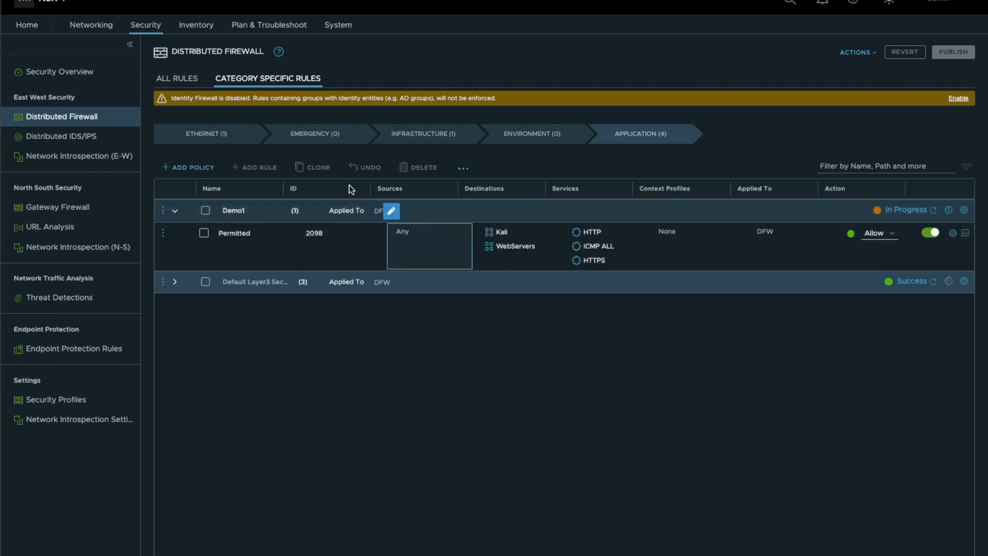
{"action": "left_click", "coordinate": [99, 138]}
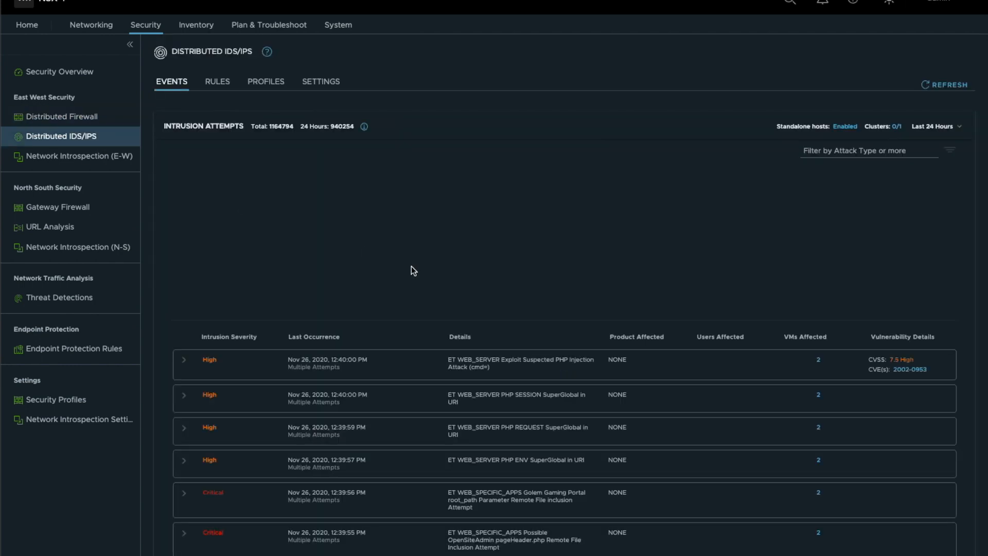
Step: Turn on intrusion detection and prevention for Cluster in IDS/IPS settings, then view the rules
{"action": "left_click", "coordinate": [327, 79]}
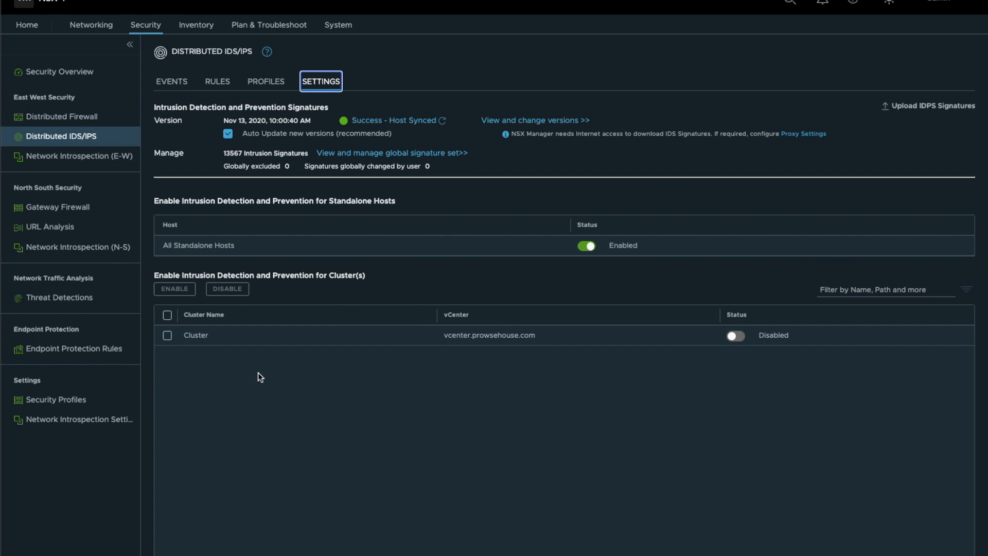
{"action": "left_click", "coordinate": [735, 337]}
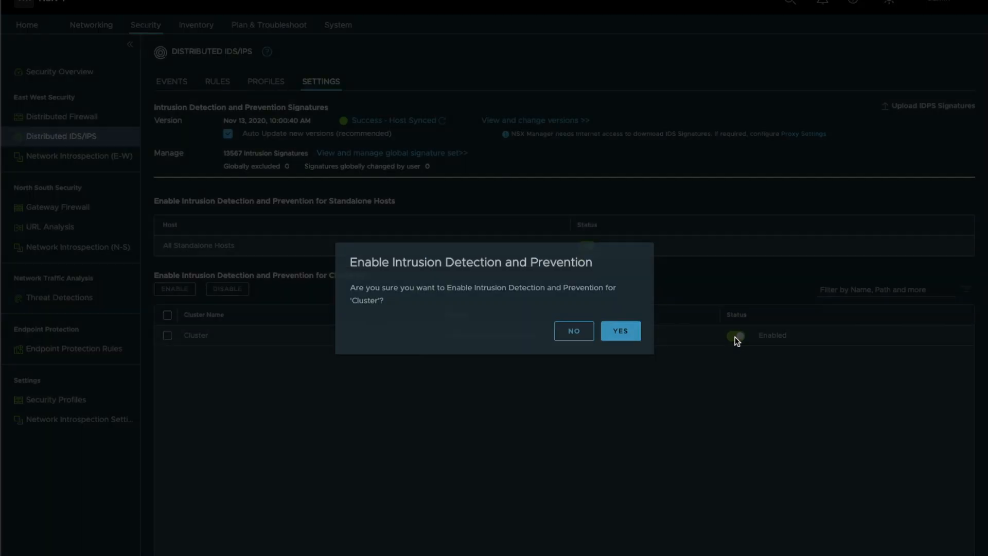
{"action": "left_click", "coordinate": [622, 343]}
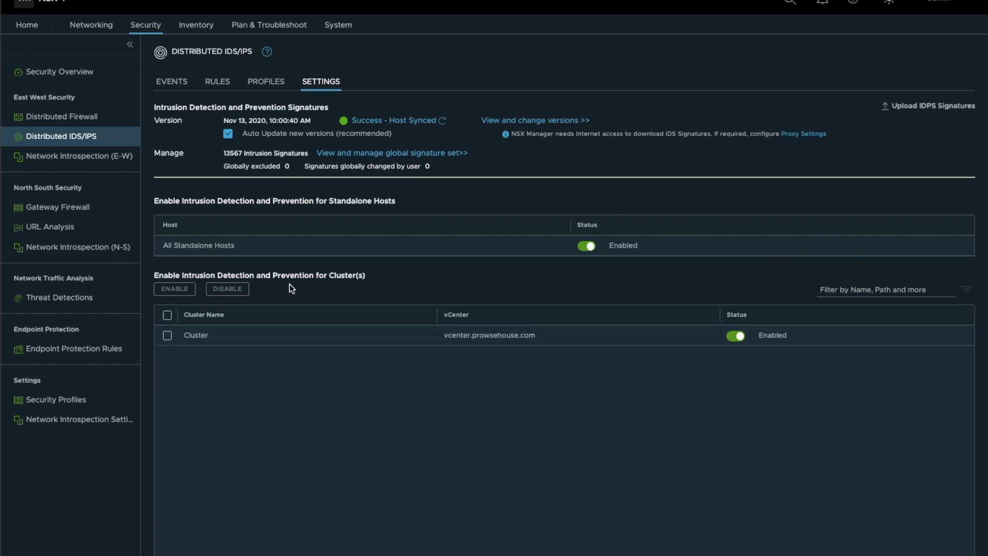
{"action": "left_click", "coordinate": [218, 89]}
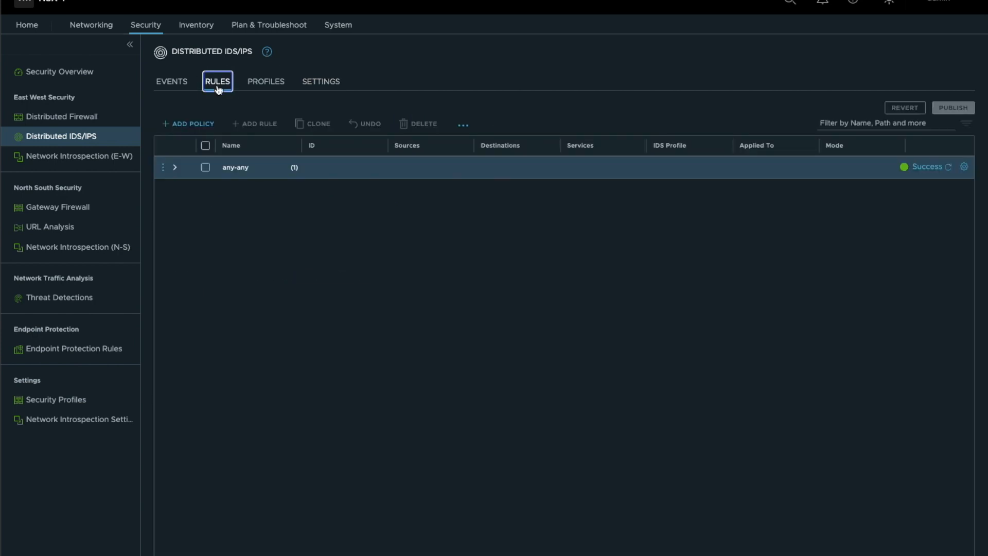
Step: Add Kali alongside WebServers as destinations of the any-any IDS rule
{"action": "left_click", "coordinate": [175, 167]}
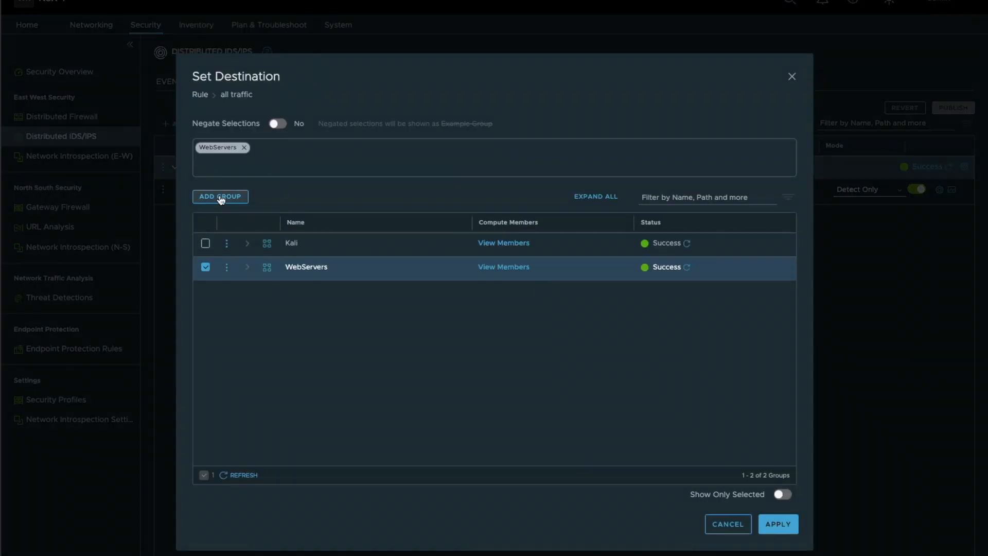
{"action": "left_click", "coordinate": [205, 243]}
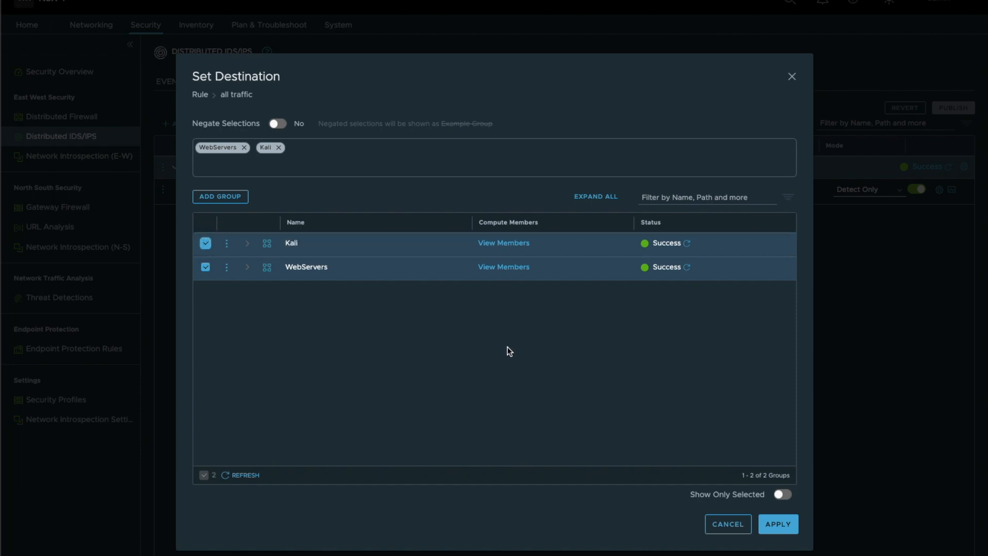
{"action": "left_click", "coordinate": [778, 523]}
{"action": "left_click", "coordinate": [772, 447]}
Step: Keep the rule mode at Detect Only and publish the IDS policy
{"action": "left_click", "coordinate": [864, 190]}
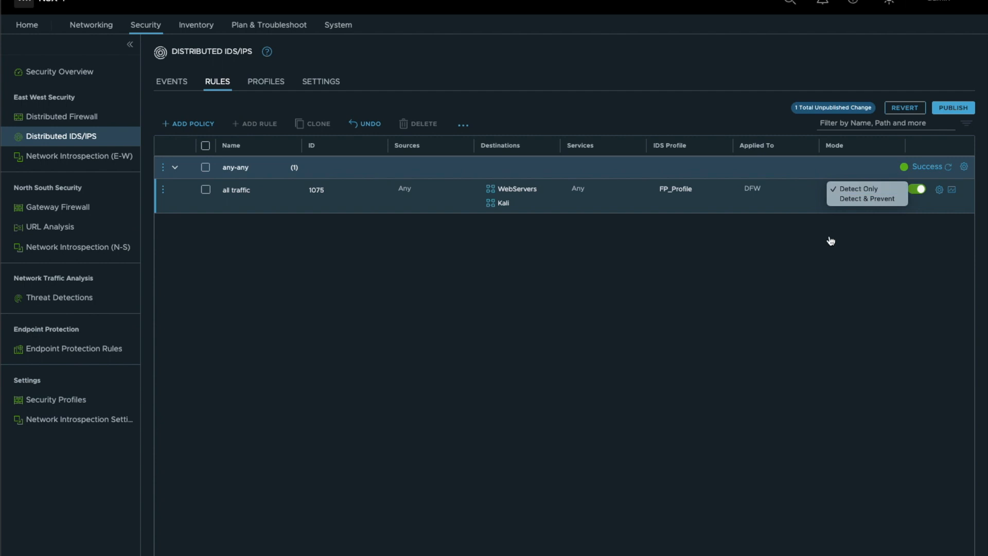
{"action": "left_click", "coordinate": [818, 249]}
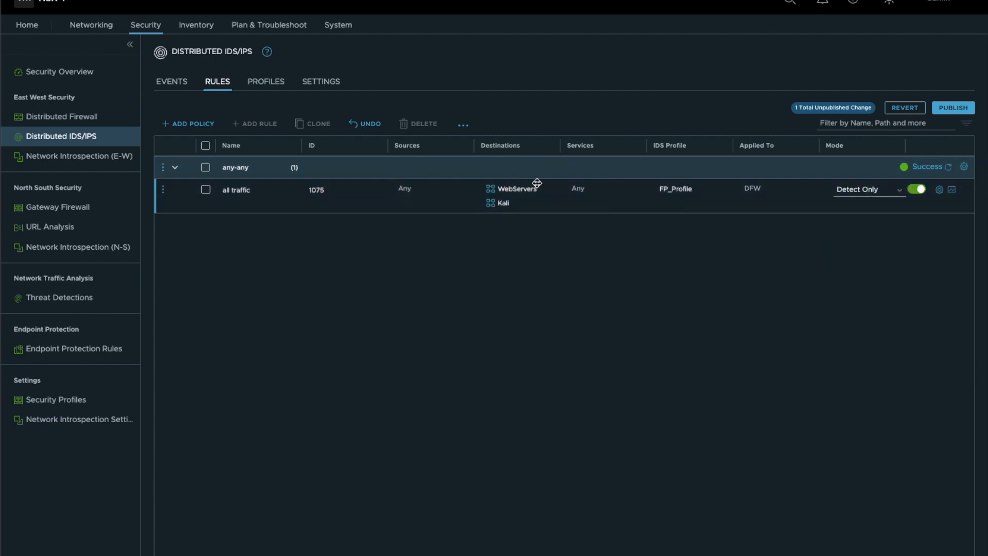
{"action": "left_click", "coordinate": [951, 107]}
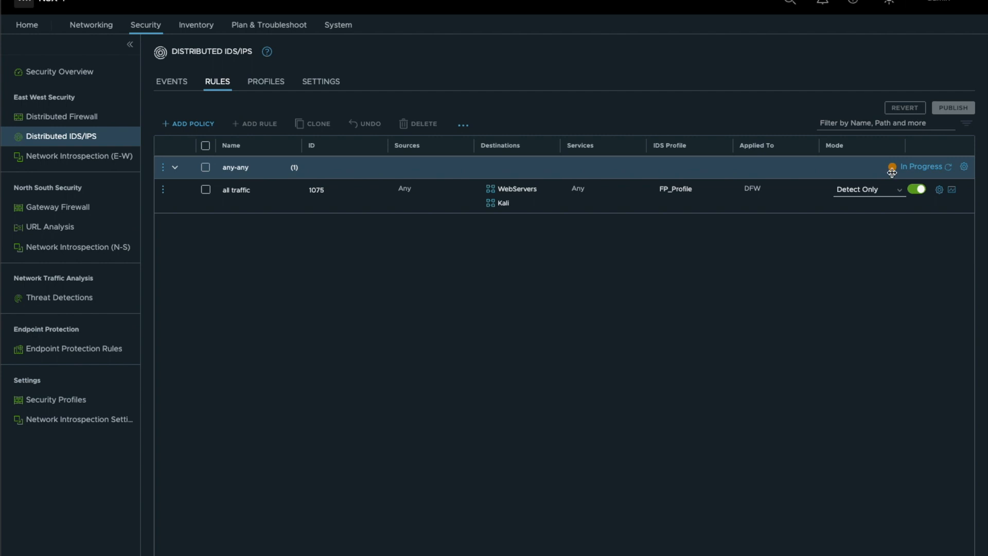
{"action": "left_click", "coordinate": [874, 190]}
{"action": "left_click", "coordinate": [769, 242]}
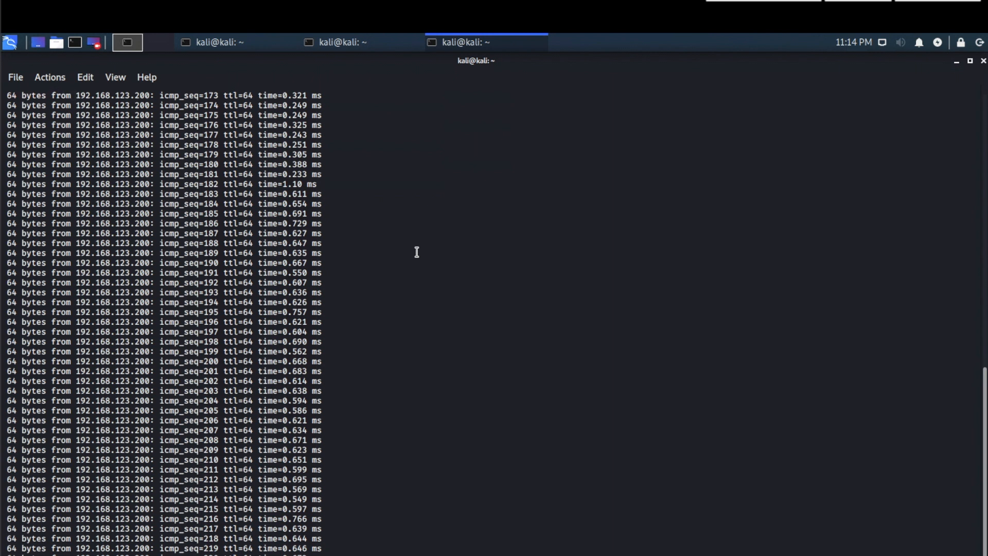
Step: Stop the ping, list shell history, and try rerunning command !17 before interrupting it
{"action": "key", "text": "ctrl+c"}
{"action": "type", "text": "history"}
{"action": "key", "text": "Return"}
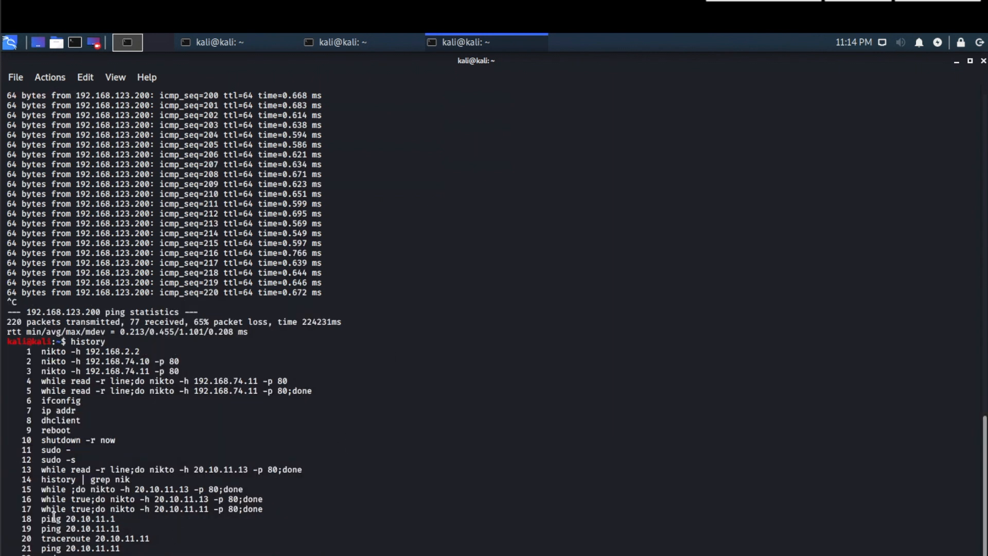
{"action": "scroll", "coordinate": [101, 535], "scroll_direction": "down", "scroll_amount": 3}
{"action": "type", "text": "!17"}
{"action": "key", "text": "Return"}
{"action": "key", "text": "ctrl+c"}
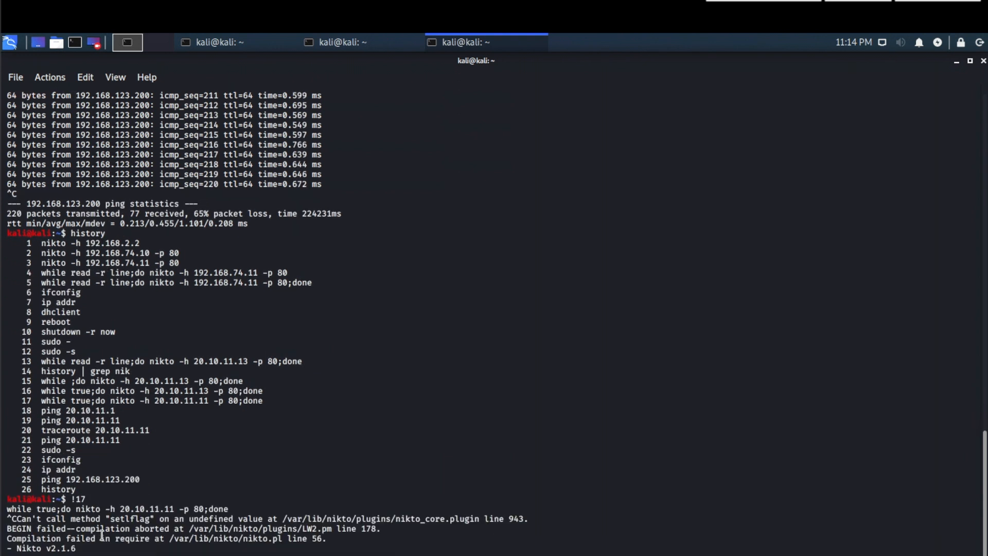
{"action": "key", "text": "ctrl+c"}
{"action": "key", "text": "ctrl+c"}
{"action": "key", "text": "ctrl+c"}
{"action": "key", "text": "ctrl+c"}
{"action": "key", "text": "ctrl+c"}
{"action": "key", "text": "ctrl+c"}
{"action": "key", "text": "ctrl+c"}
{"action": "key", "text": "ctrl+c"}
{"action": "key", "text": "ctrl+c"}
{"action": "key", "text": "ctrl+c"}
{"action": "key", "text": "ctrl+c"}
{"action": "key", "text": "ctrl+c"}
{"action": "key", "text": "ctrl+c"}
{"action": "key", "text": "ctrl+c"}
{"action": "key", "text": "ctrl+c"}
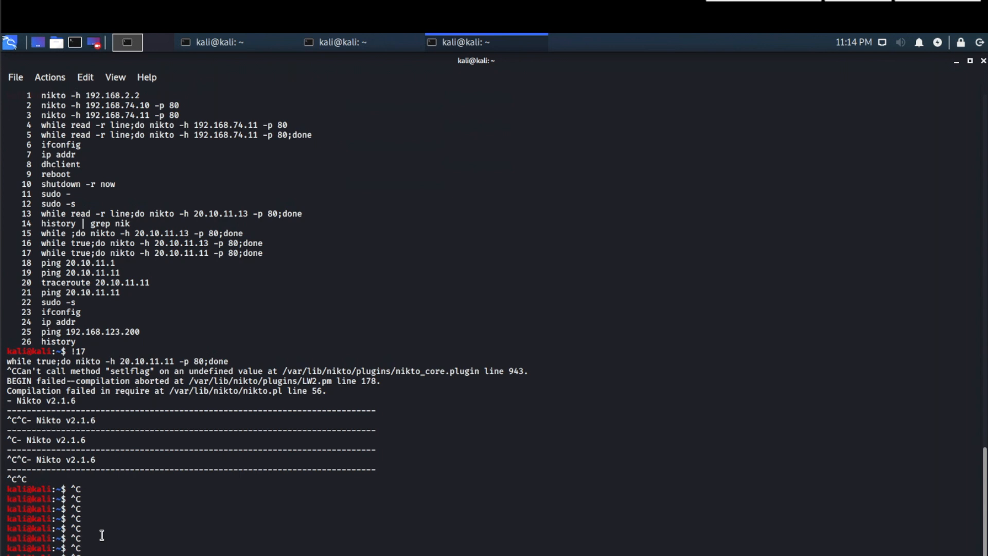
Step: Start the repeating Nikto scan against 192.168.123.200 port 80 and view the intrusion events list
{"action": "scroll", "coordinate": [102, 535], "scroll_direction": "down", "scroll_amount": 1}
{"action": "key", "text": "Return"}
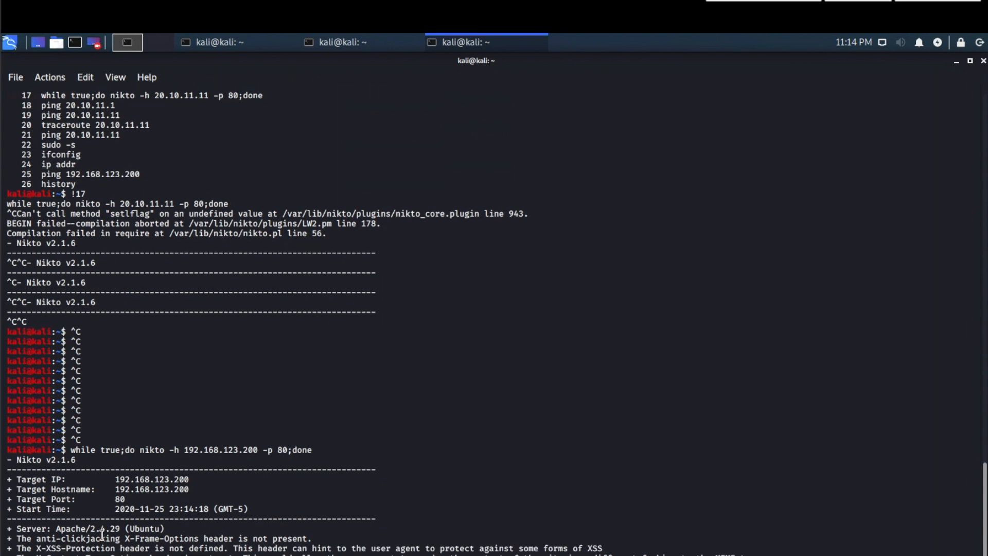
{"action": "scroll", "coordinate": [102, 535], "scroll_direction": "up", "scroll_amount": 1}
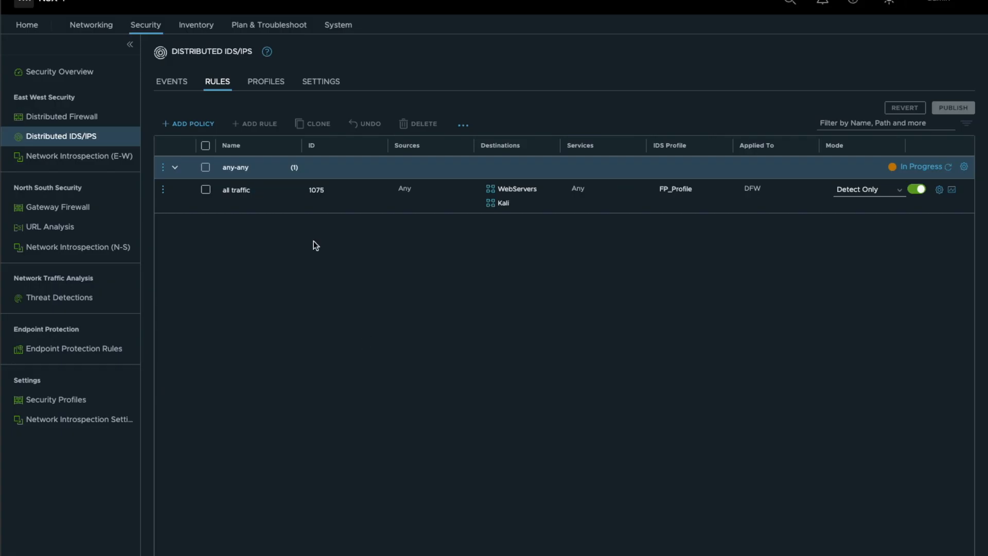
{"action": "left_click", "coordinate": [183, 88]}
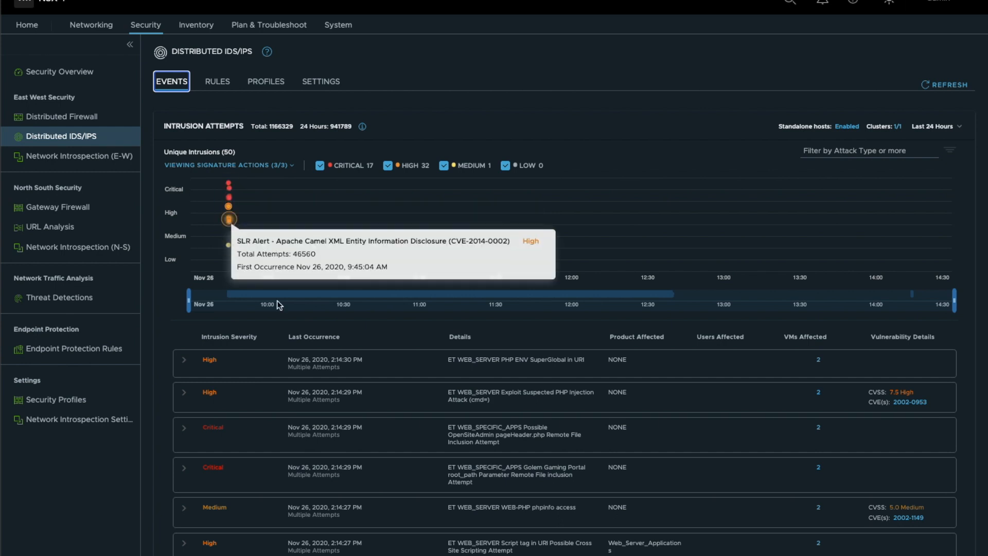
Step: Expand the High PHP Injection event: Kali 192.168.123.198 attacking 192.168.123.200:80, CVSS 7.5
{"action": "left_click", "coordinate": [184, 394]}
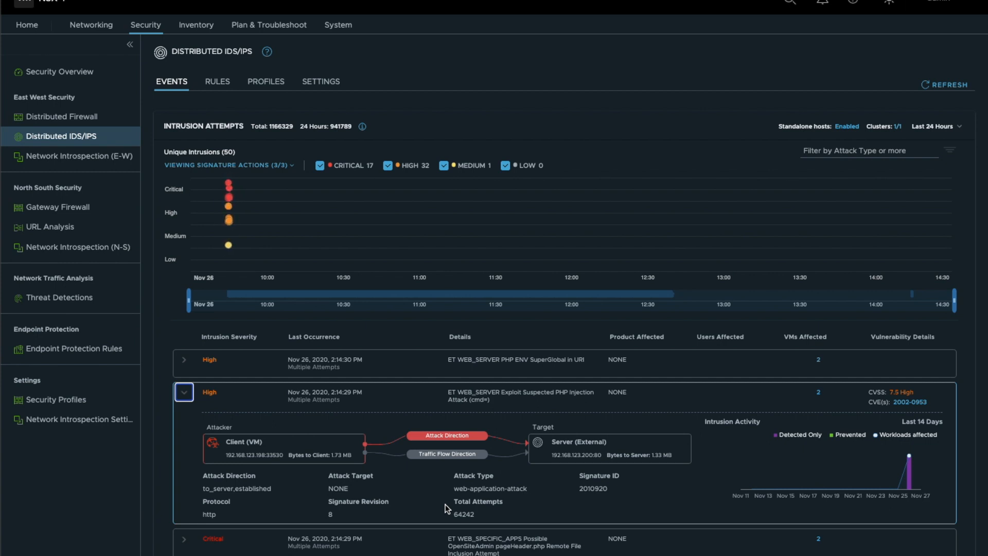
{"action": "scroll", "coordinate": [560, 467], "scroll_direction": "down", "scroll_amount": 1}
{"action": "scroll", "coordinate": [559, 467], "scroll_direction": "down", "scroll_amount": 3}
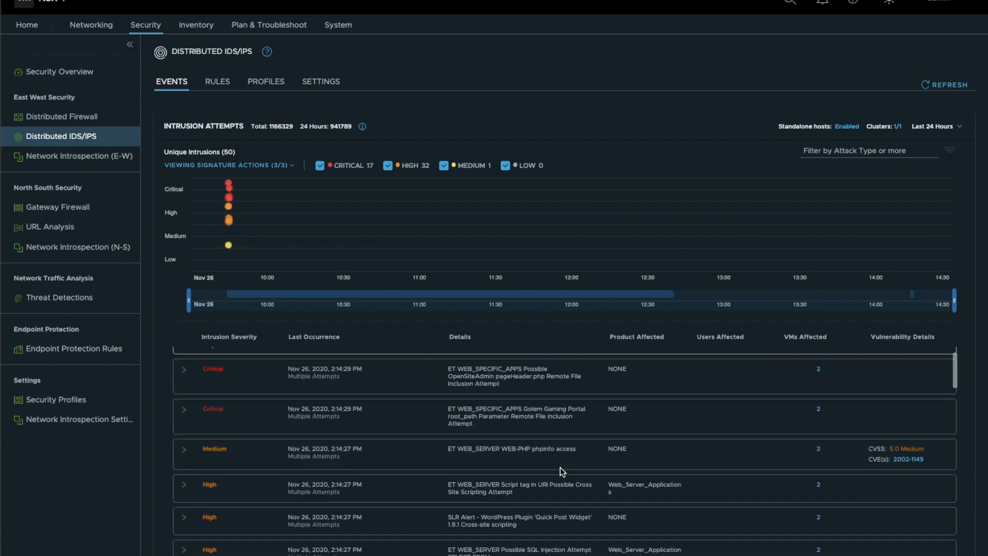
{"action": "scroll", "coordinate": [560, 467], "scroll_direction": "up", "scroll_amount": 4}
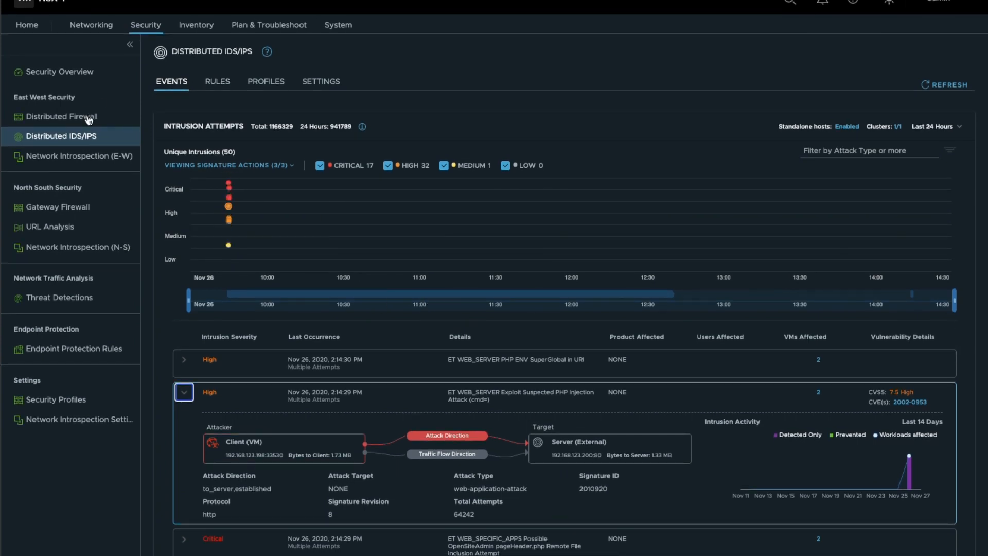
{"action": "left_click", "coordinate": [107, 115]}
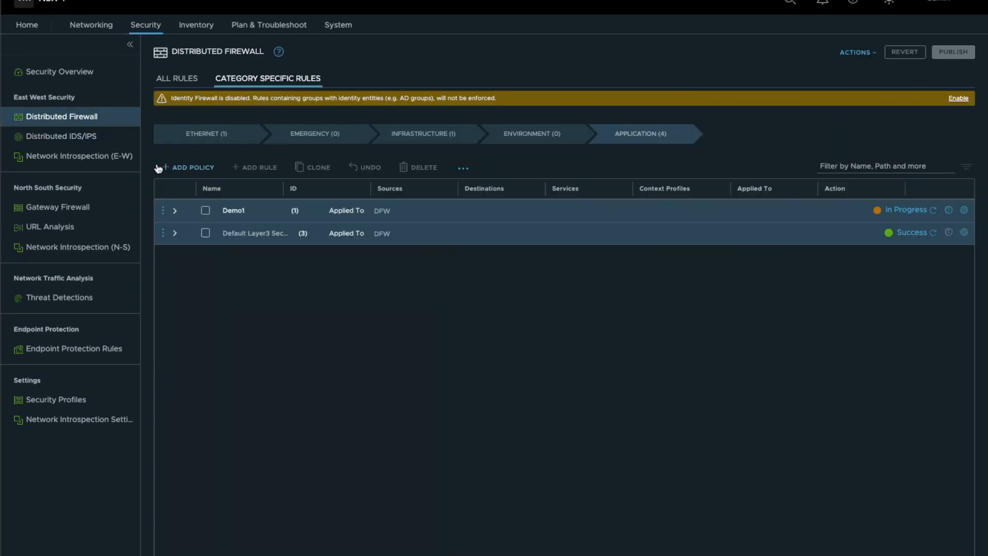